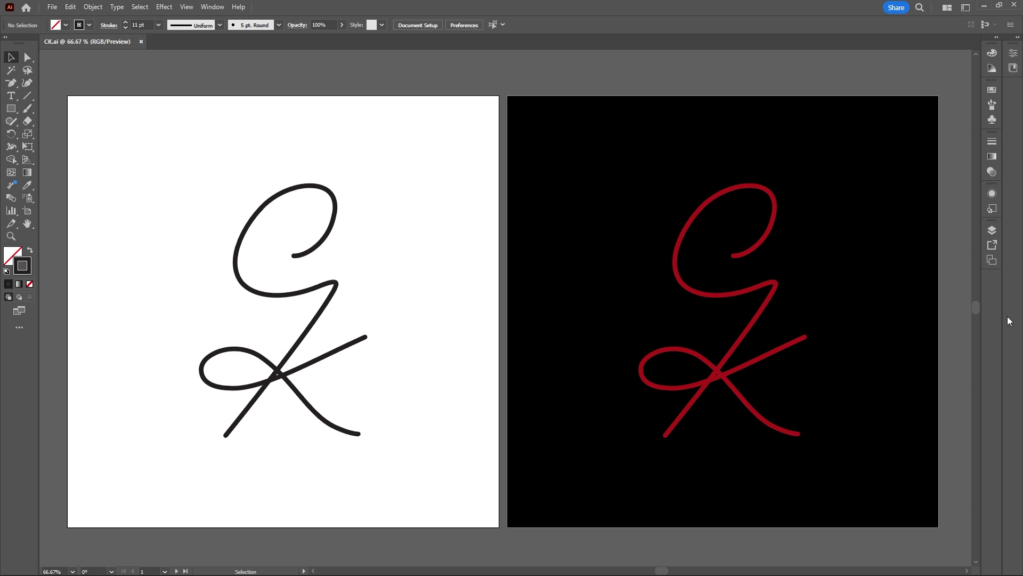
Check the artwork in outline view, test-moving the K stroke and undoing the move.
key(ctrl+y)
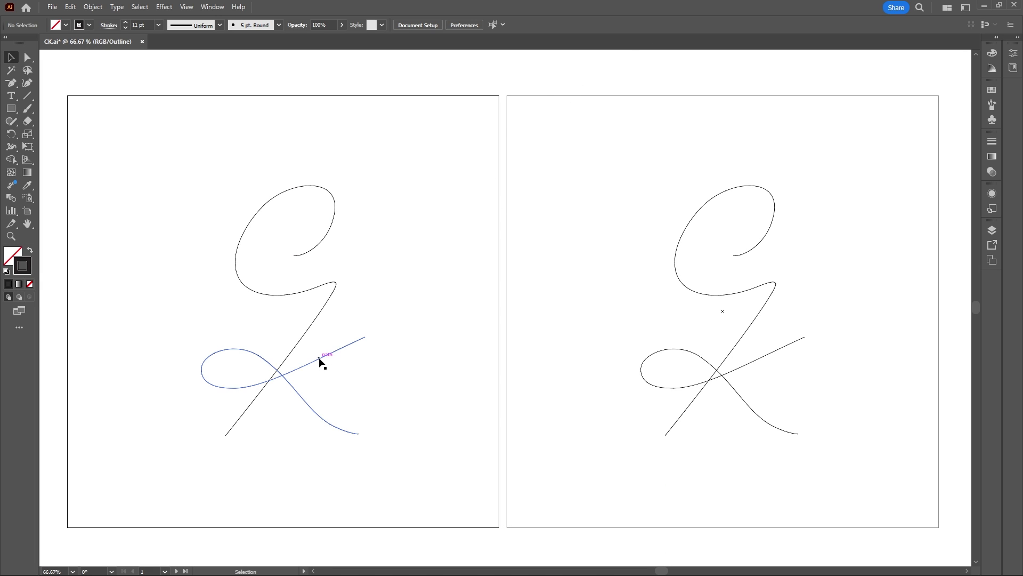
drag(320, 362, 453, 330)
key(ctrl+z)
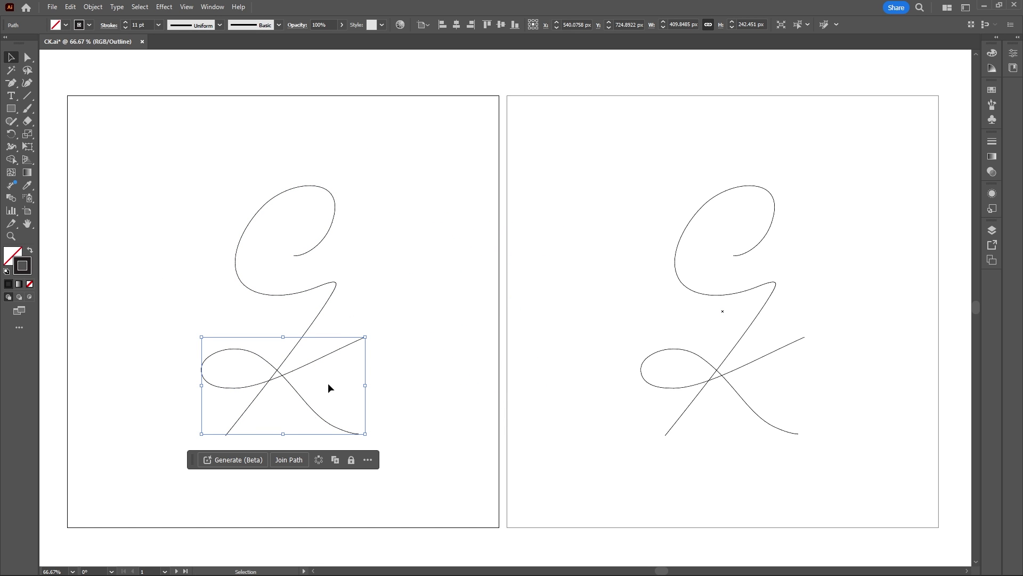
click(465, 339)
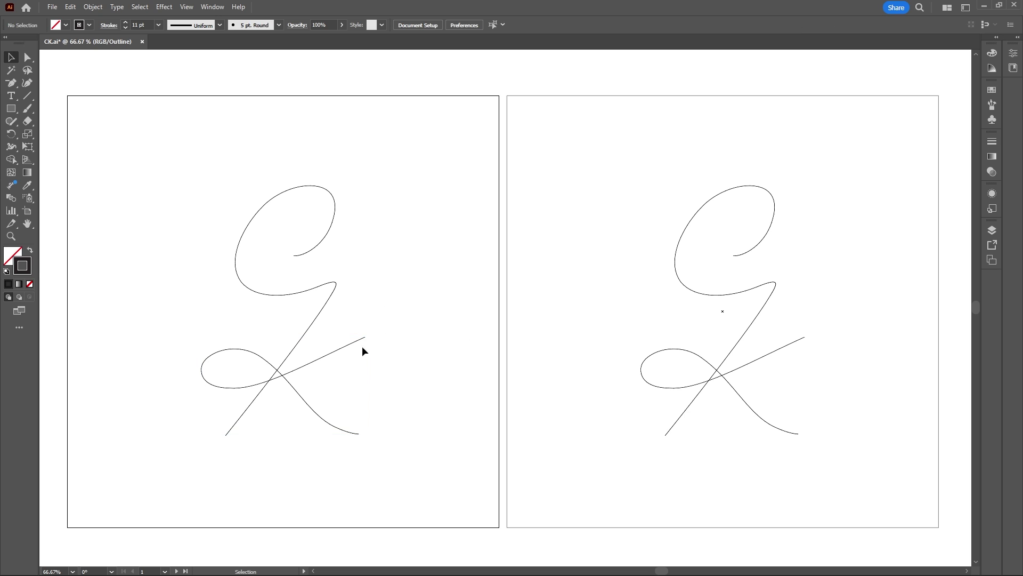
key(ctrl+y)
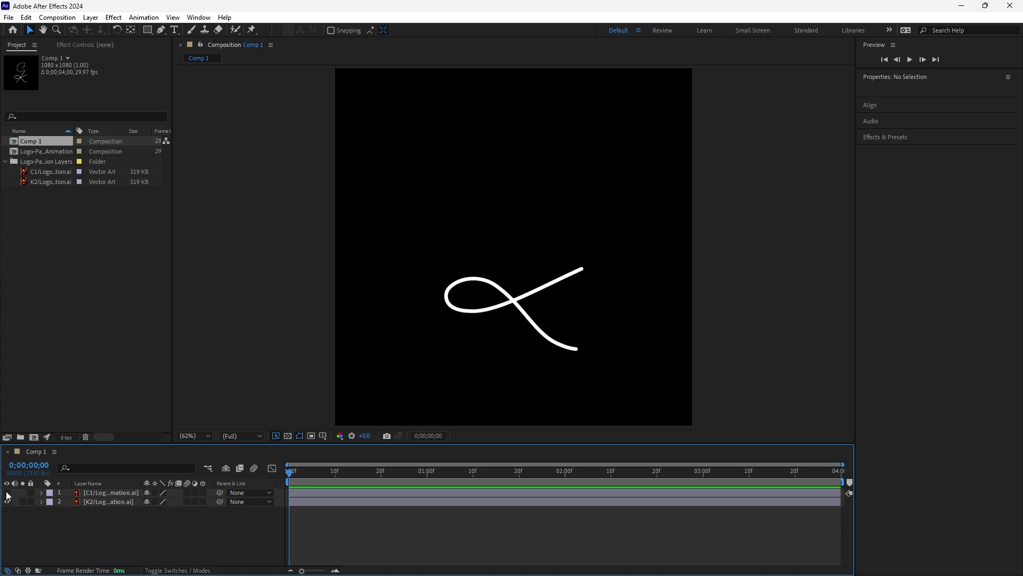
Create shape layers from both monogram vector layers.
click(7, 492)
click(61, 516)
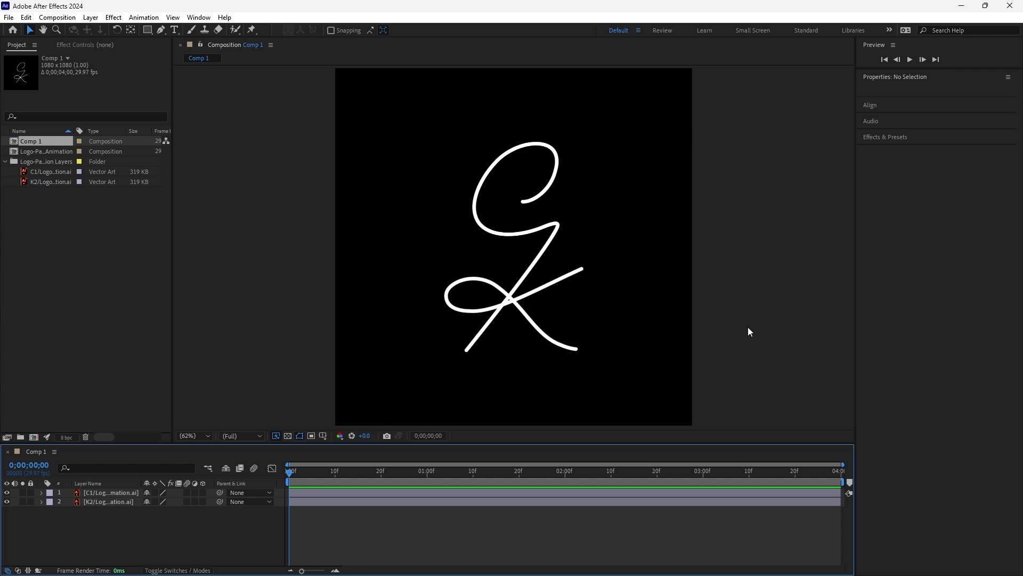
drag(139, 531, 107, 496)
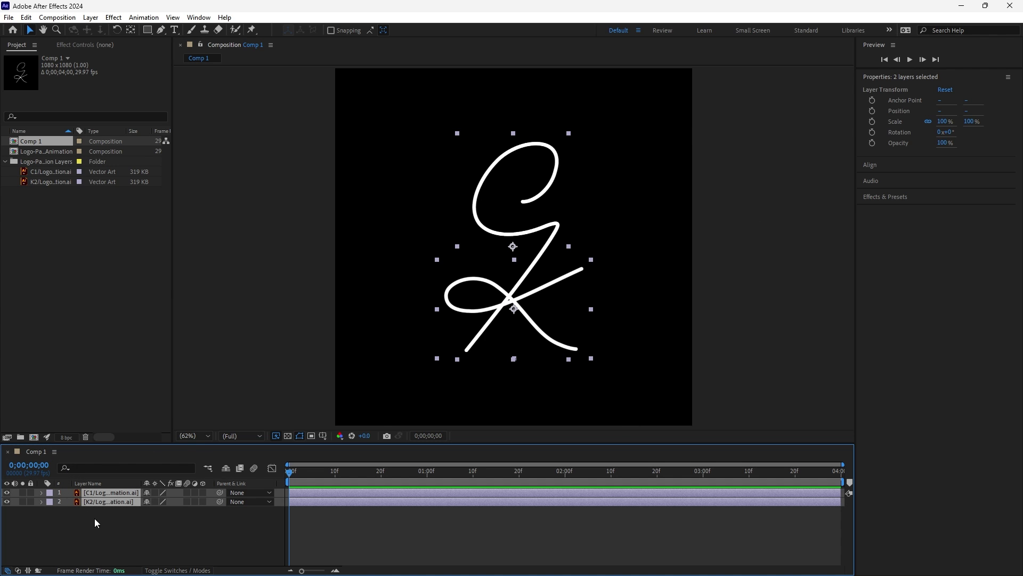
right_click(96, 504)
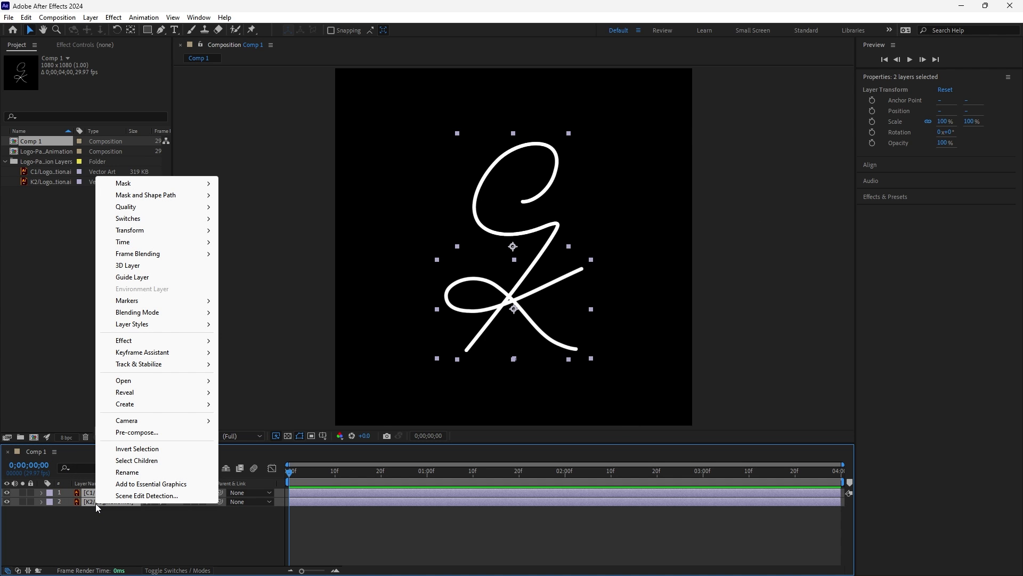
mouse_move(193, 413)
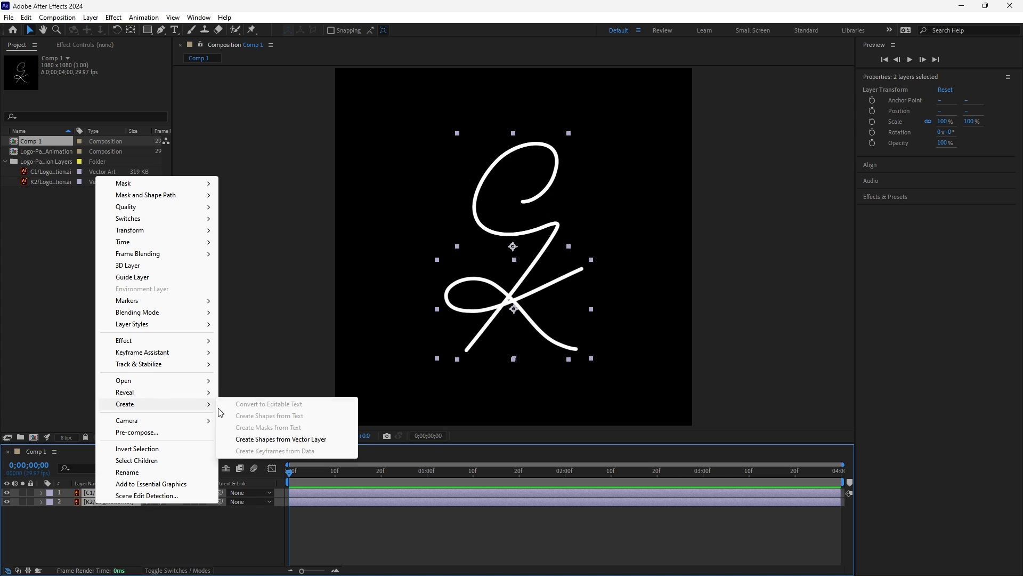
click(335, 440)
Delete the original G and K Illustrator layers.
click(126, 501)
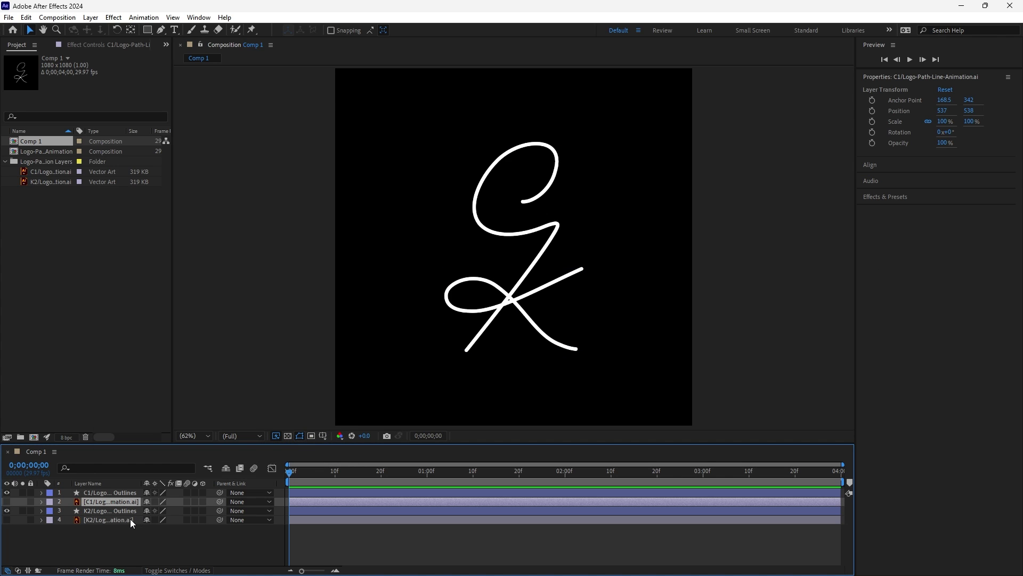
ctrl+click(133, 520)
key(Delete)
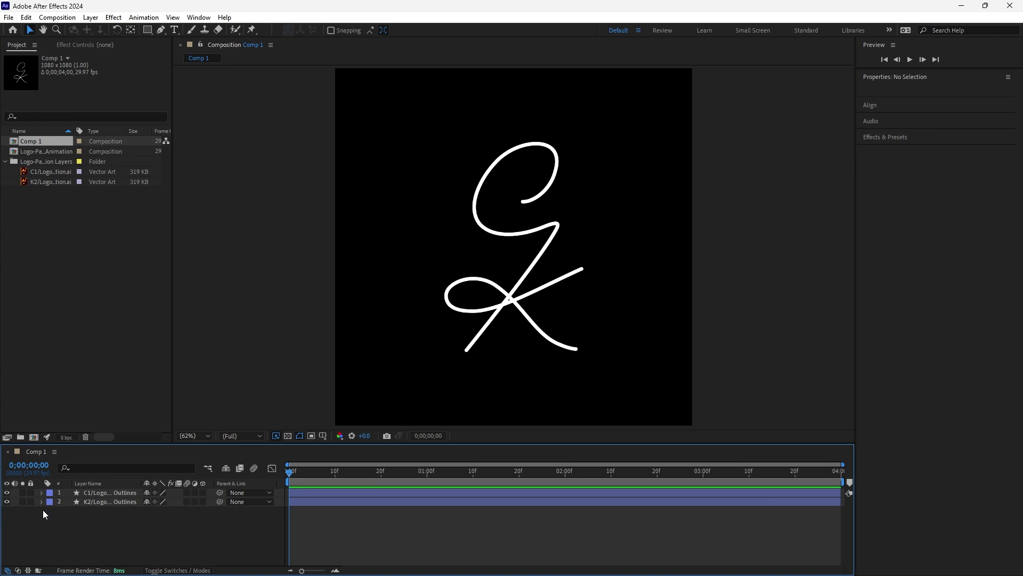
Hide K2 Outlines and add a Trim Paths 1 operator to C1 Outlines, showing its settings.
click(7, 503)
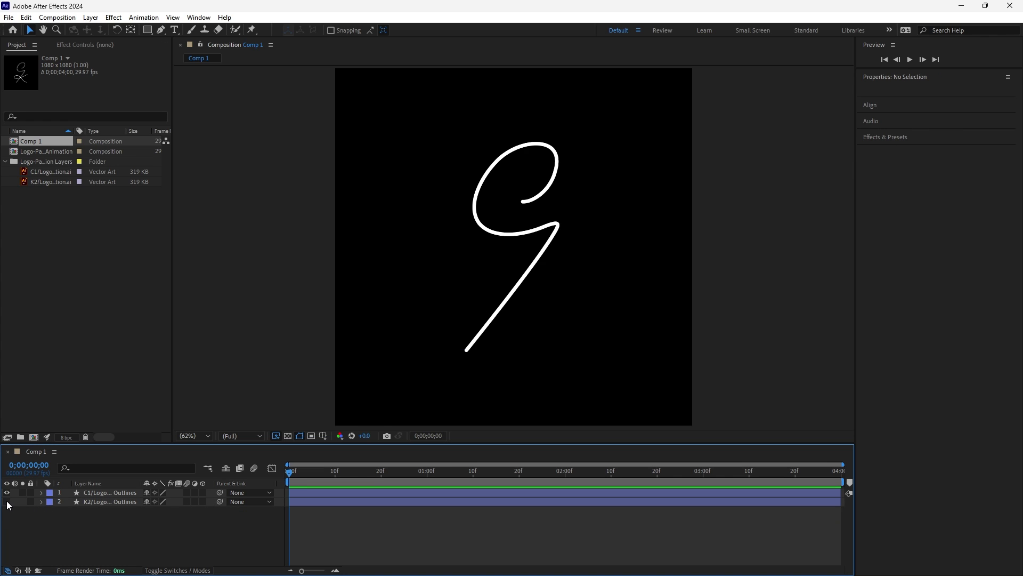
click(42, 493)
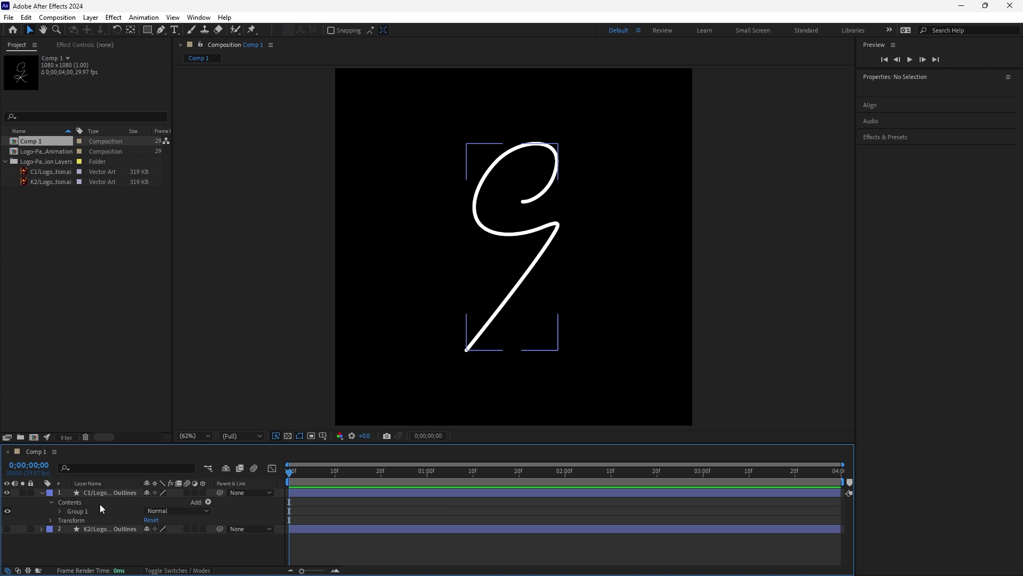
click(207, 501)
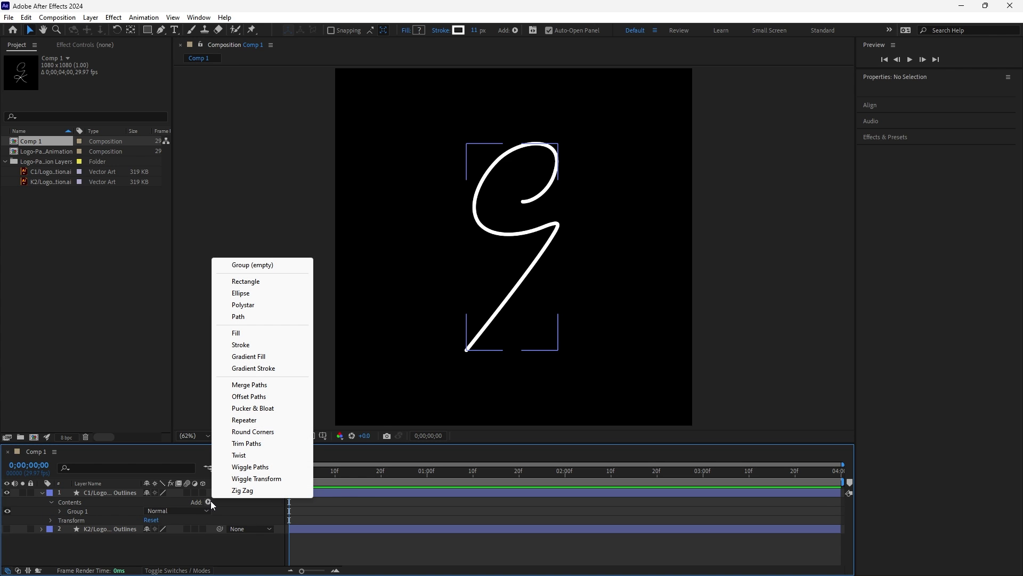
click(246, 444)
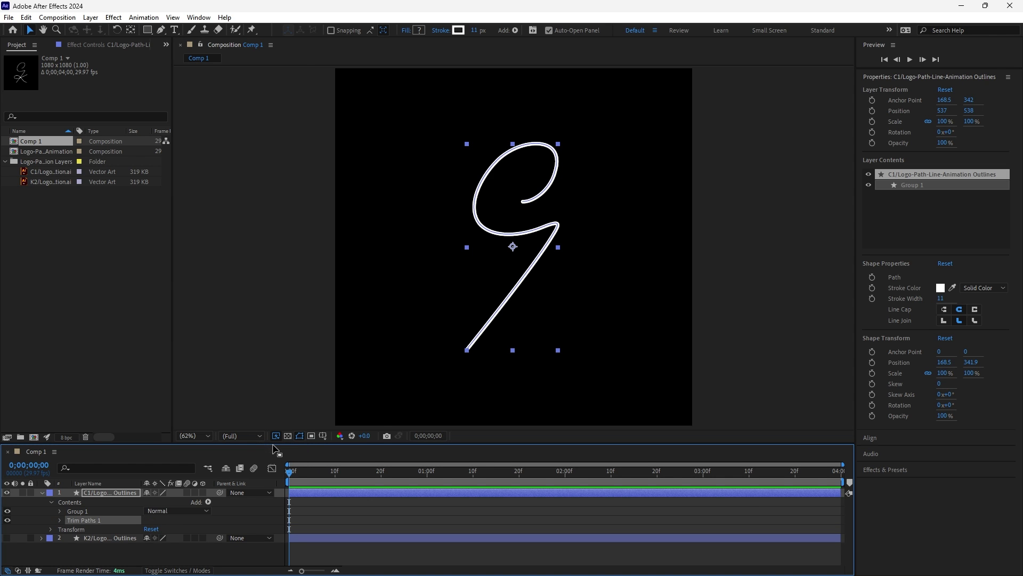
click(60, 519)
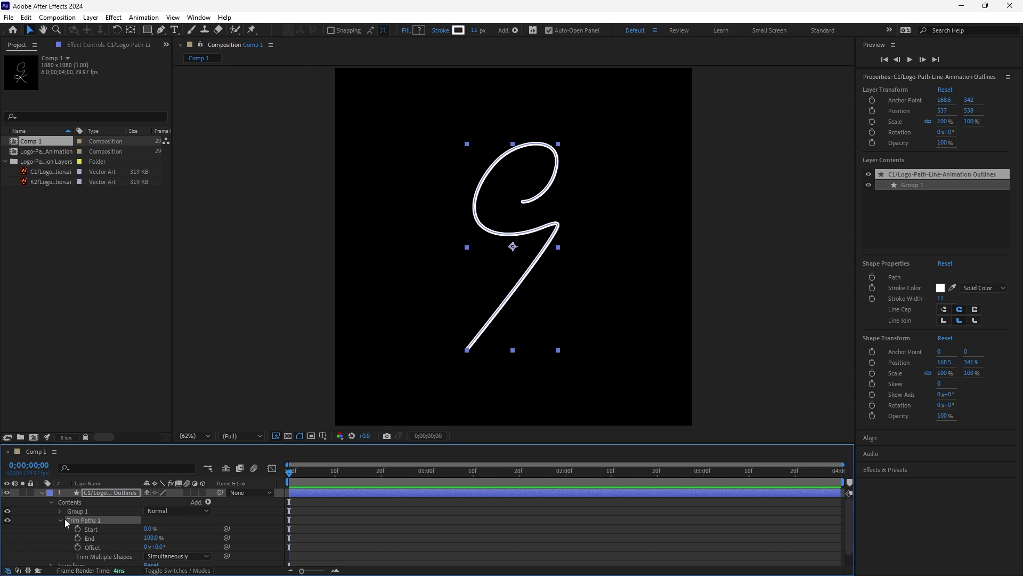
At 1;00, set keyframes on C1's Trim Paths Start and End.
scroll(341, 509, down, 1)
click(324, 513)
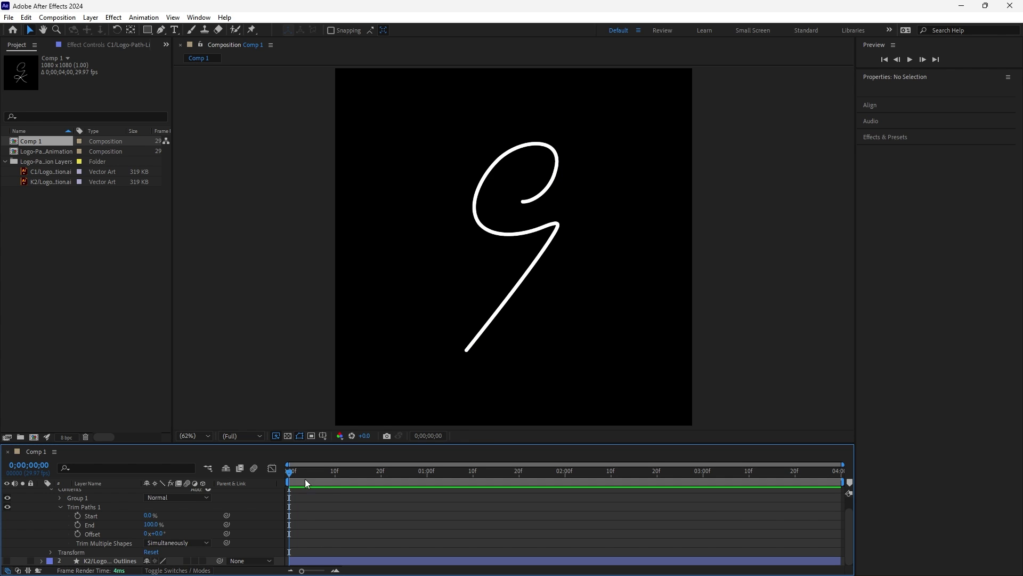
drag(298, 473, 428, 483)
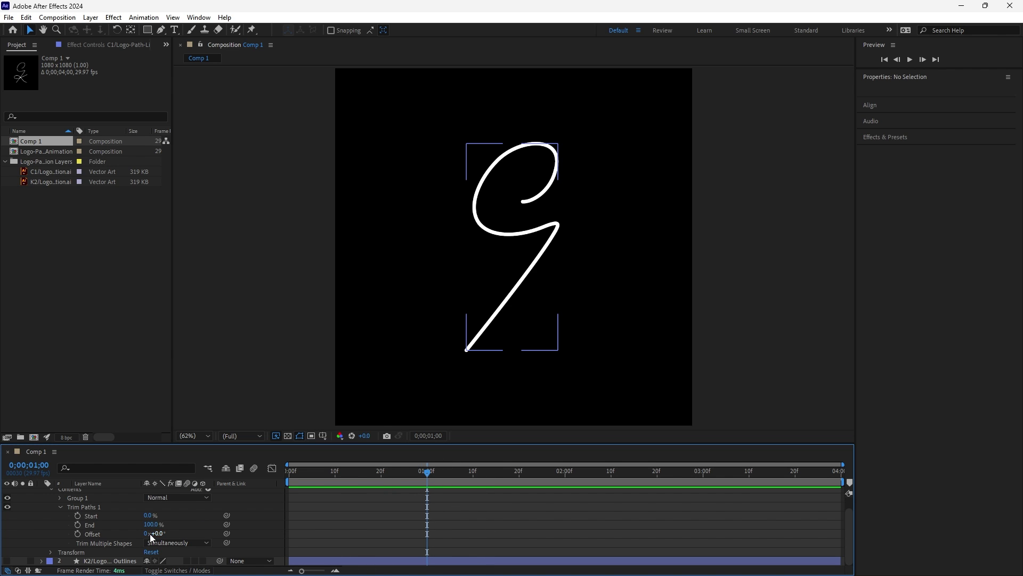
click(77, 516)
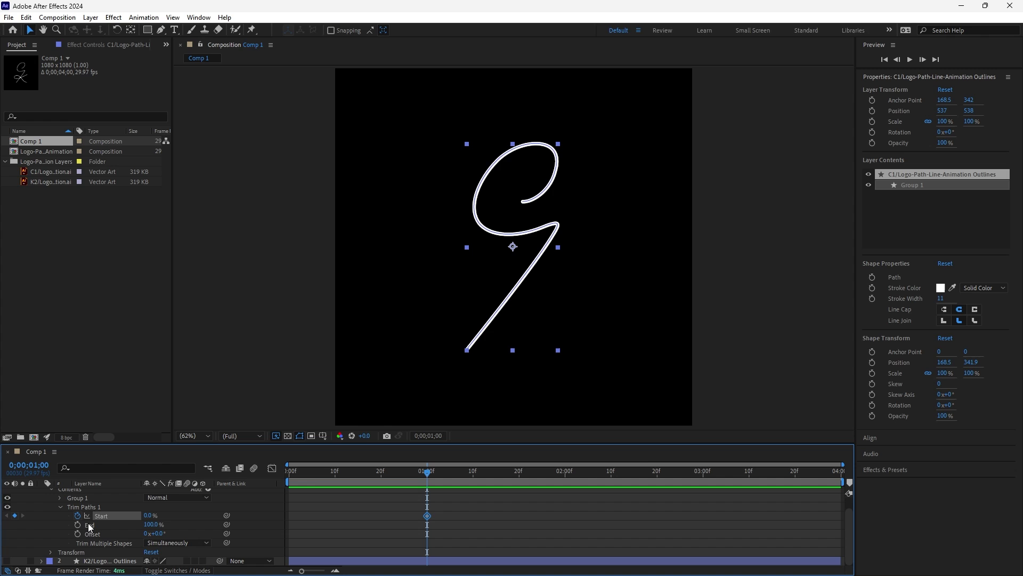
click(77, 524)
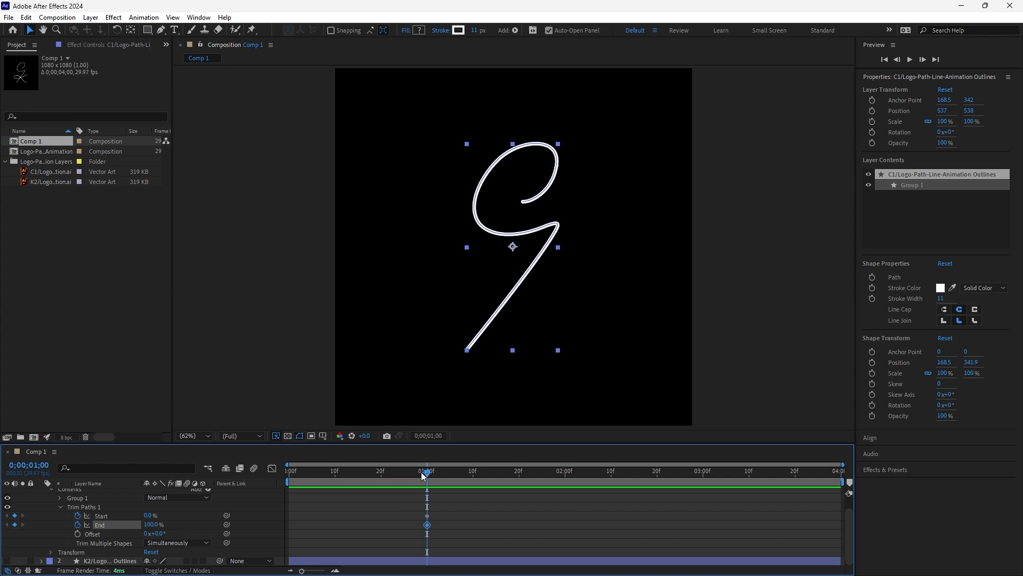
At 0;00 set End to 0%, scrub to check the G drawing on, and collapse the layer.
drag(421, 472, 155, 497)
text(0)
key(Return)
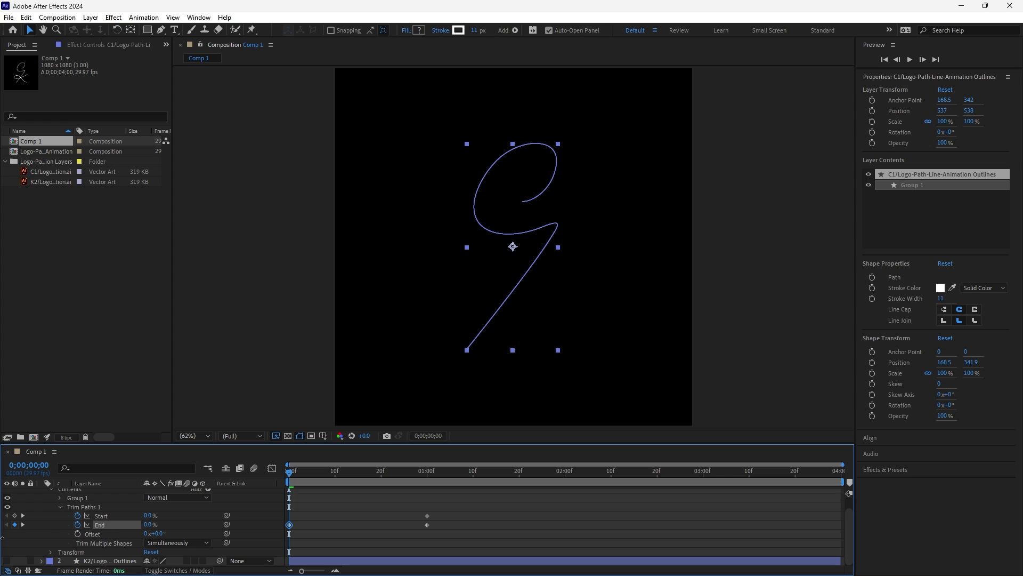
mouse_move(289, 472)
mouse_down()
mouse_move(435, 479)
mouse_move(331, 502)
mouse_move(450, 509)
mouse_up()
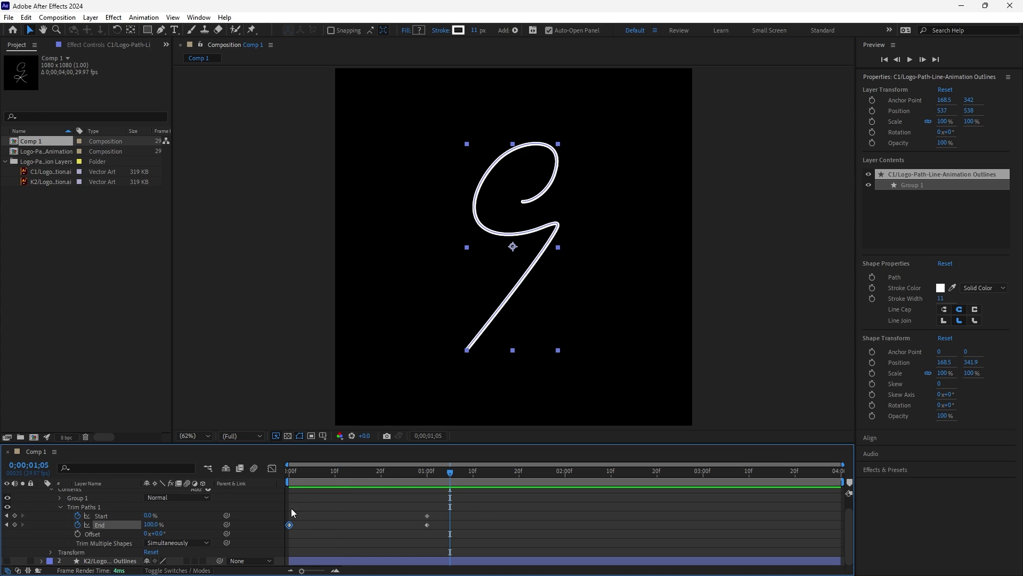
scroll(258, 509, up, 1)
click(42, 492)
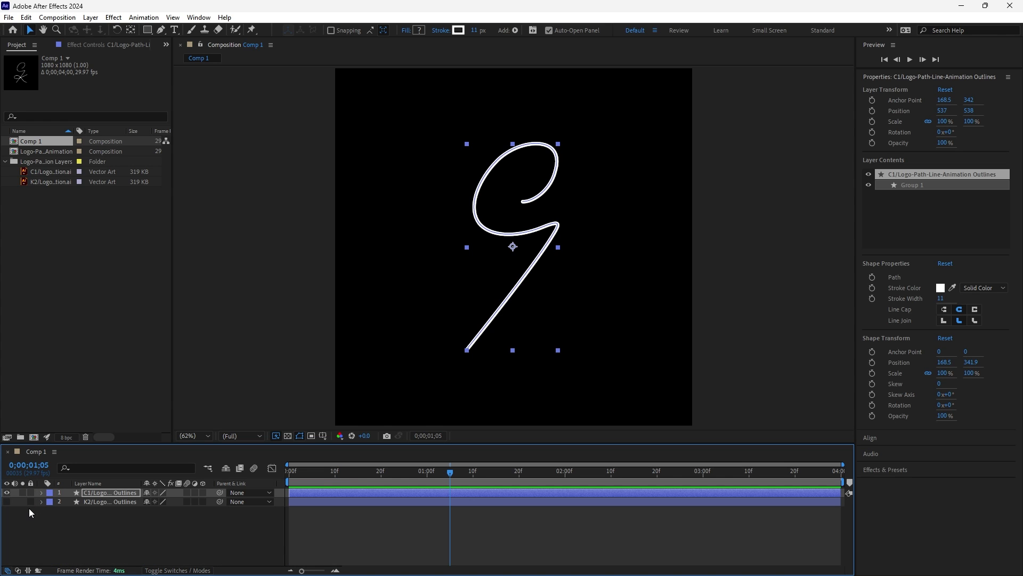
Unhide K2 Outlines and add Trim Paths 1 to its contents.
click(7, 501)
click(42, 501)
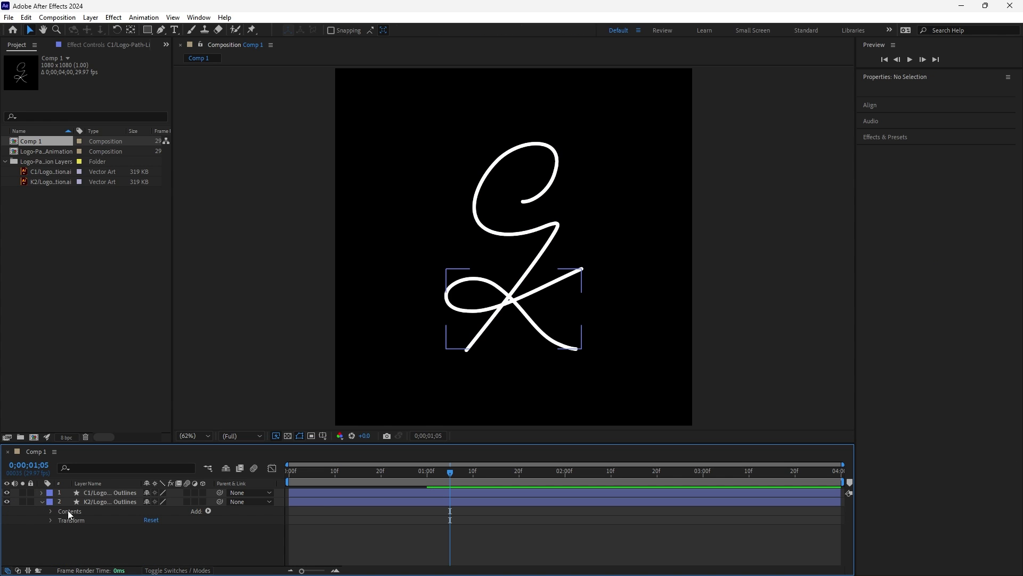
click(208, 511)
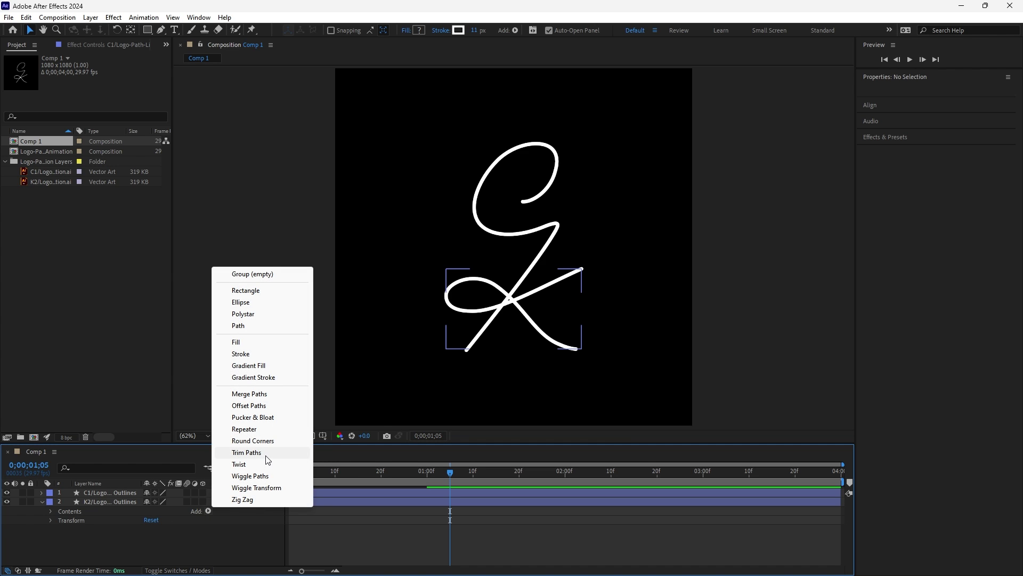
click(266, 456)
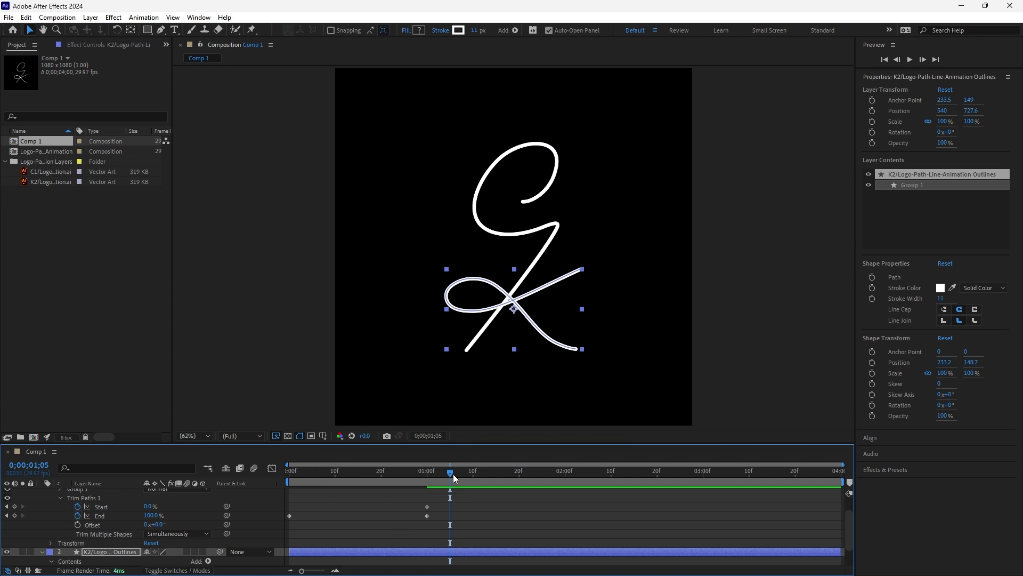
drag(451, 471, 358, 465)
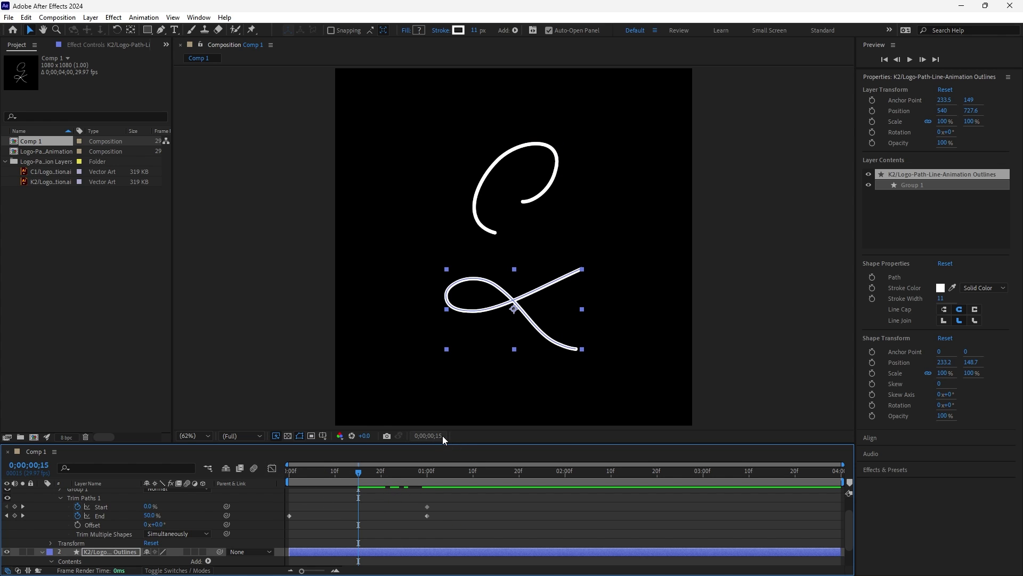
scroll(325, 541, down, 2)
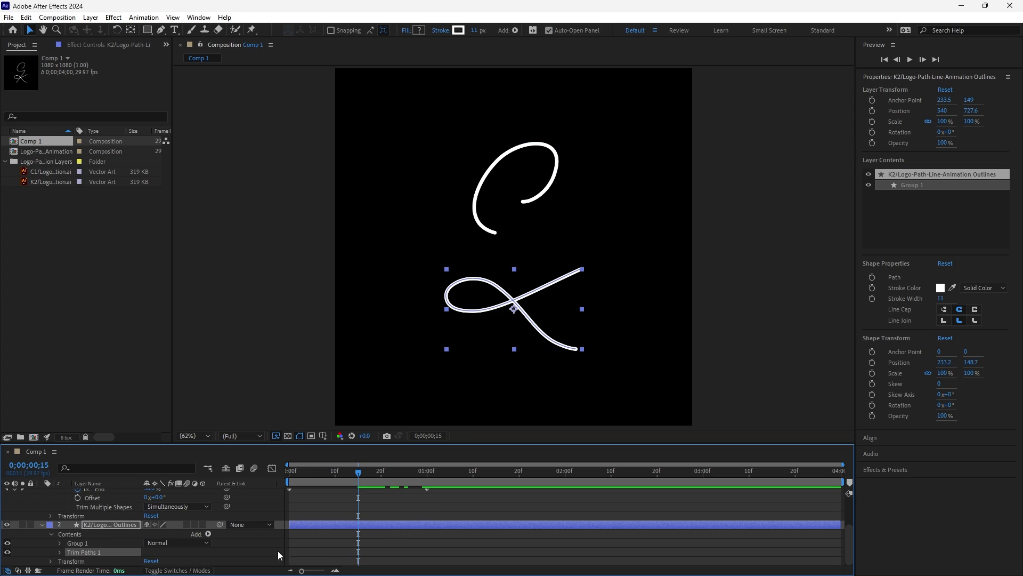
At 0;00;00;15, keyframe K2's Trim Paths Start and End with End at 0%.
click(60, 552)
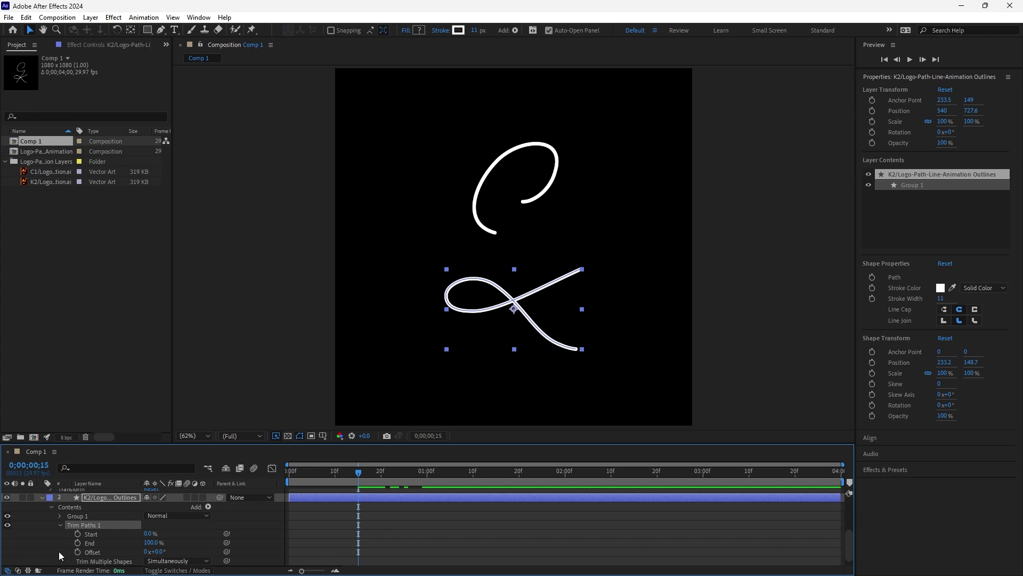
scroll(472, 524, down, 1)
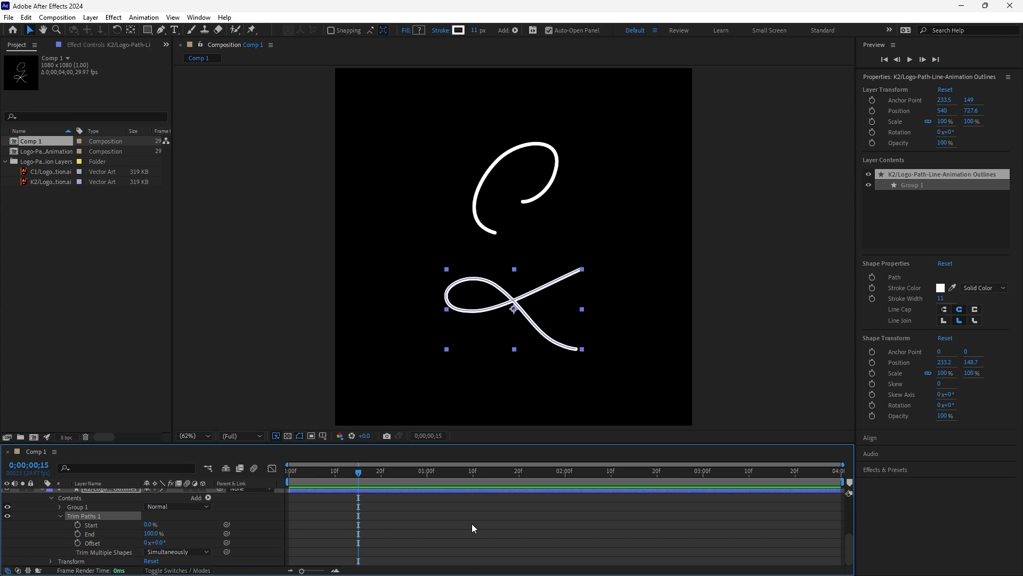
click(78, 525)
click(78, 533)
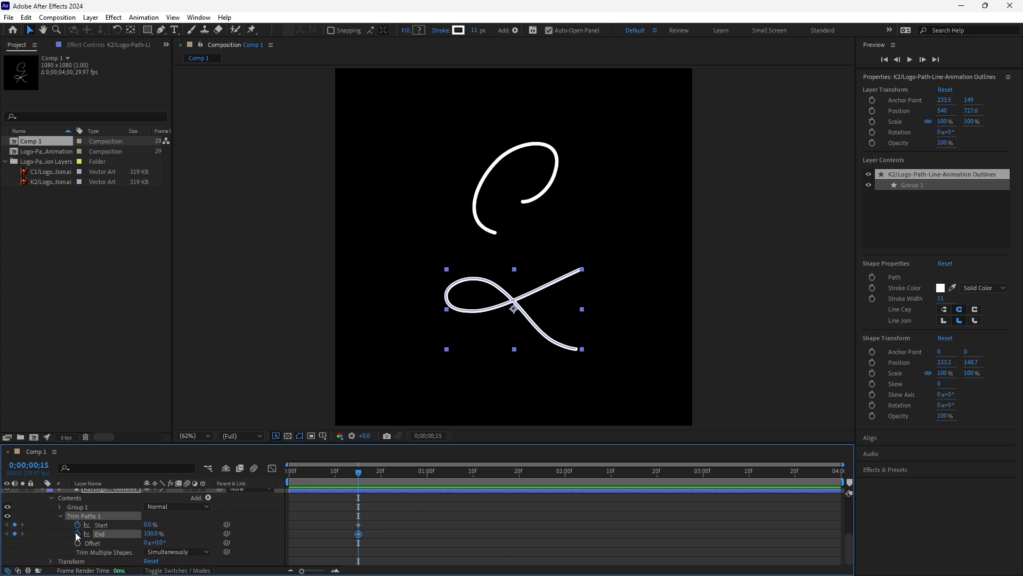
drag(152, 533, 106, 534)
At 0;00;02;00, set End to 100% and scrub to watch the K draw on.
mouse_move(357, 476)
mouse_down()
mouse_move(575, 476)
mouse_move(564, 477)
mouse_up()
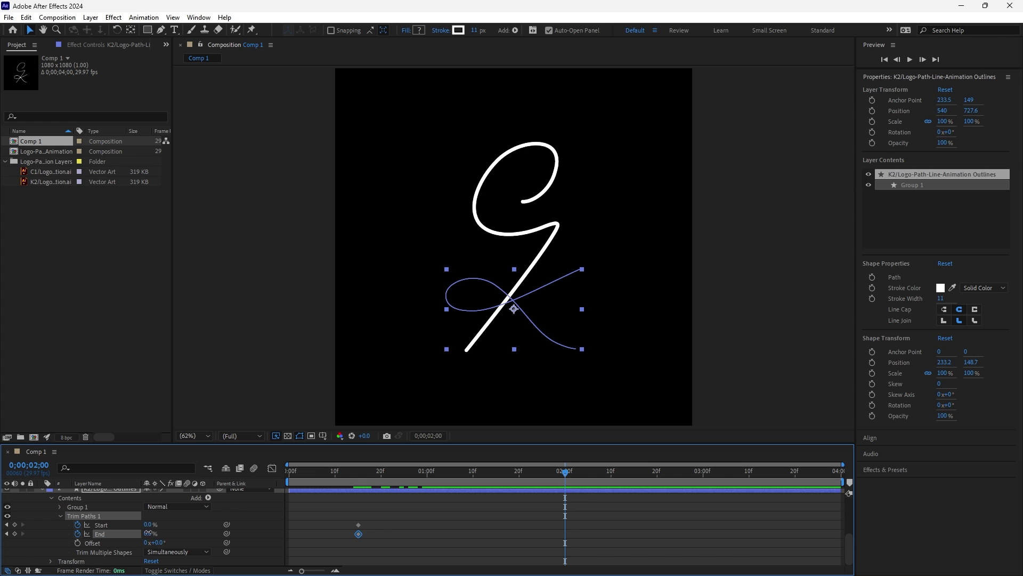
drag(148, 532, 238, 532)
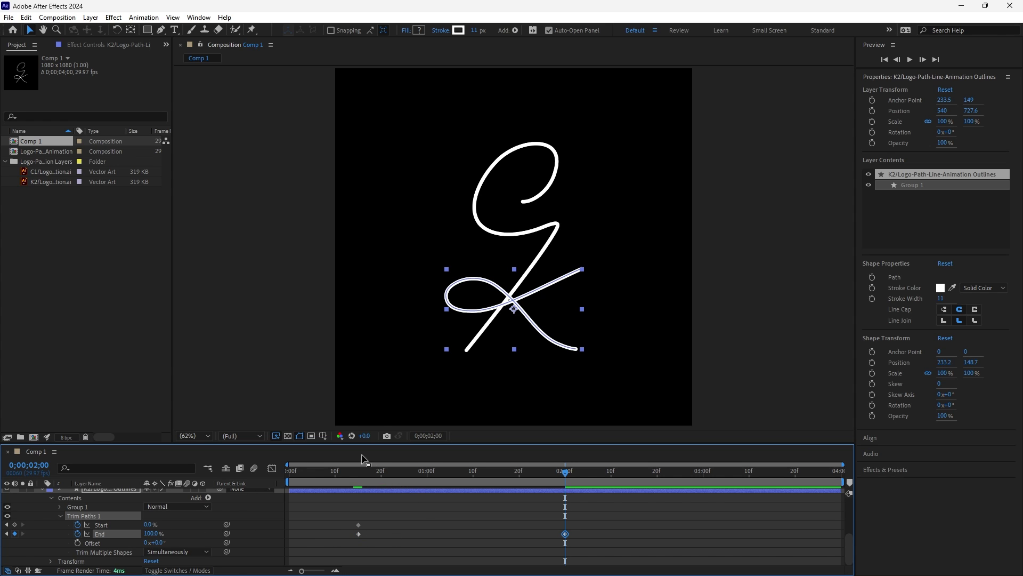
mouse_move(291, 473)
mouse_down()
mouse_move(302, 482)
mouse_move(560, 480)
mouse_move(513, 499)
mouse_move(356, 506)
mouse_move(597, 482)
mouse_up()
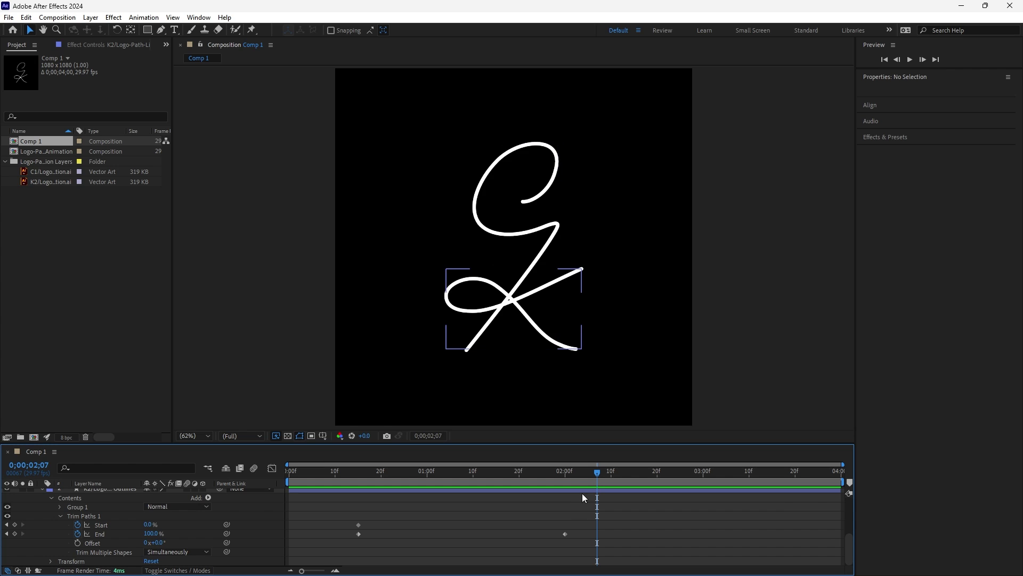
mouse_move(597, 478)
mouse_down()
mouse_move(439, 477)
mouse_move(492, 485)
mouse_up()
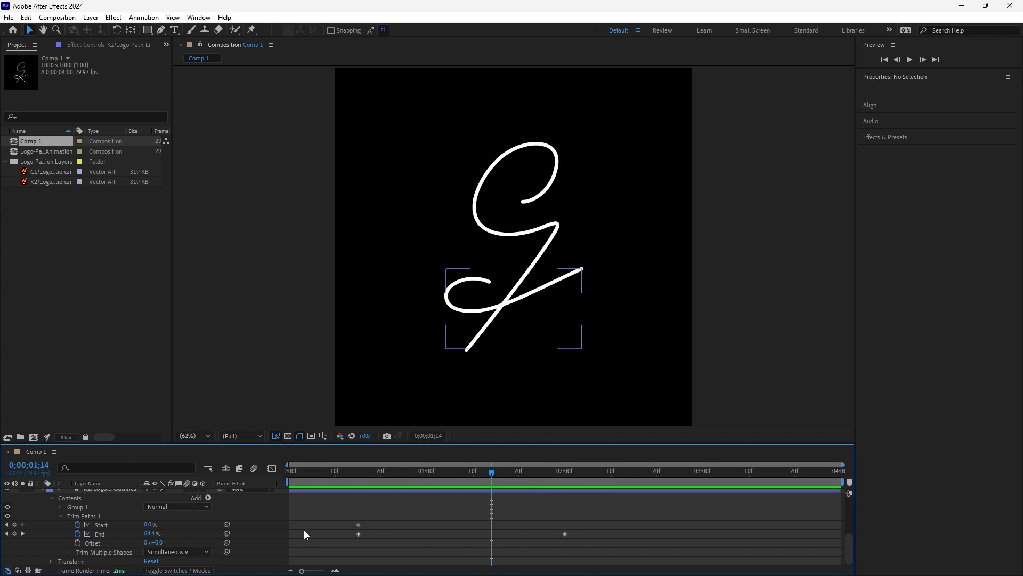
Reverse Path 1's direction in K2's Group 1 and scrub to check the draw-on.
click(60, 507)
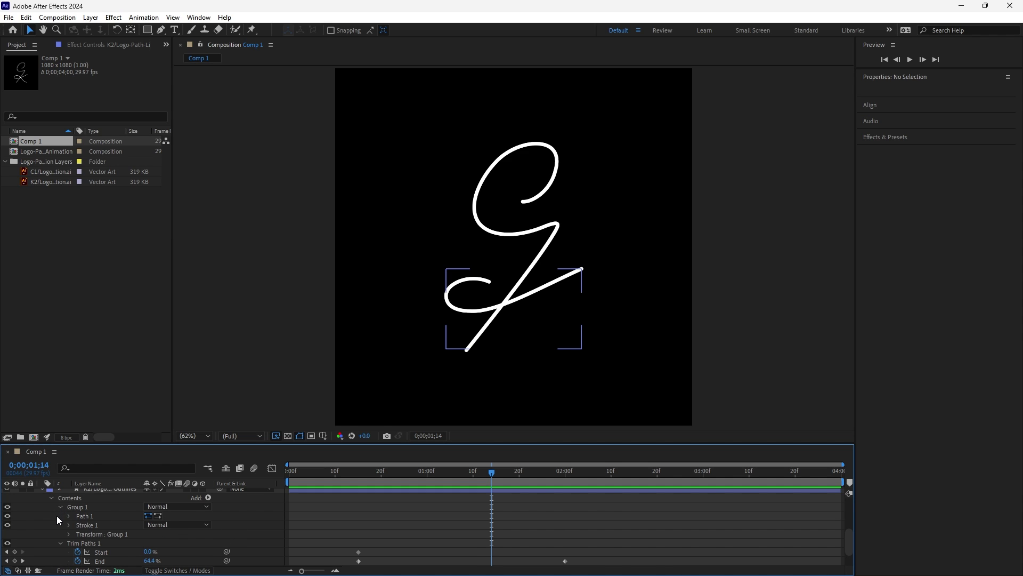
click(158, 516)
mouse_move(485, 482)
mouse_down()
mouse_move(327, 499)
mouse_move(550, 516)
mouse_up()
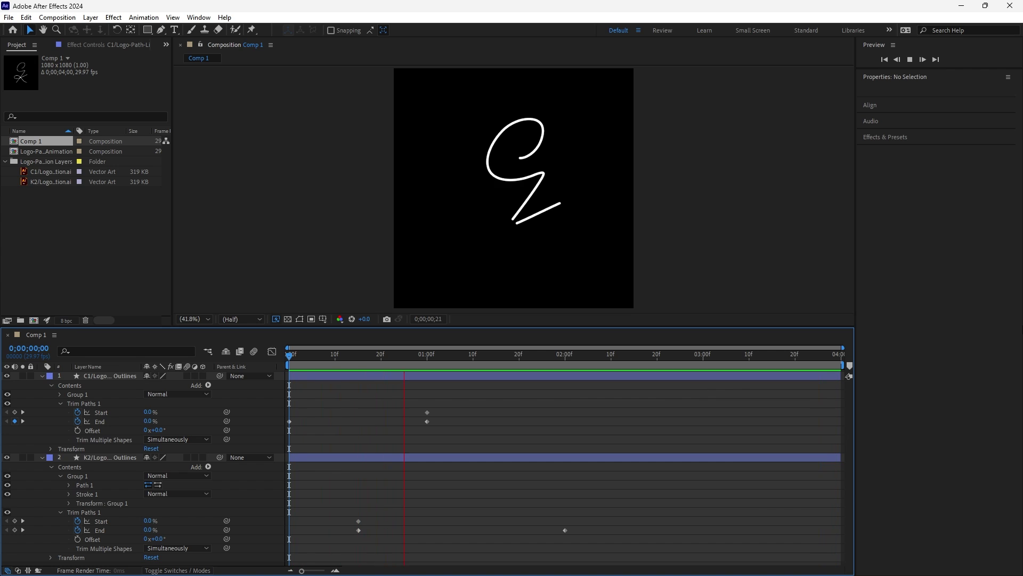
drag(449, 443, 216, 420)
Apply Easy Ease to the G's Trim Paths End keyframes.
right_click(289, 421)
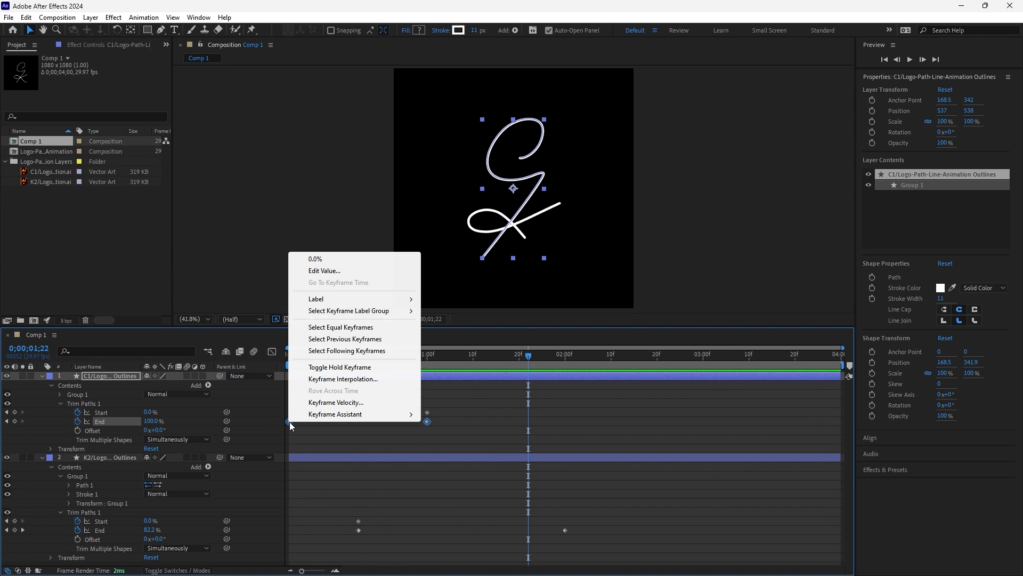
mouse_move(324, 421)
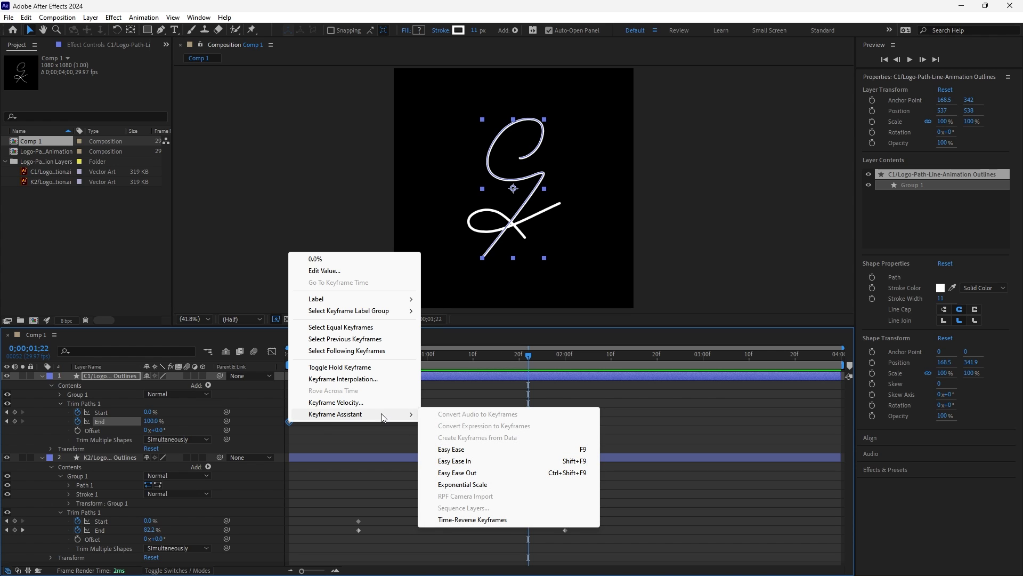
click(470, 449)
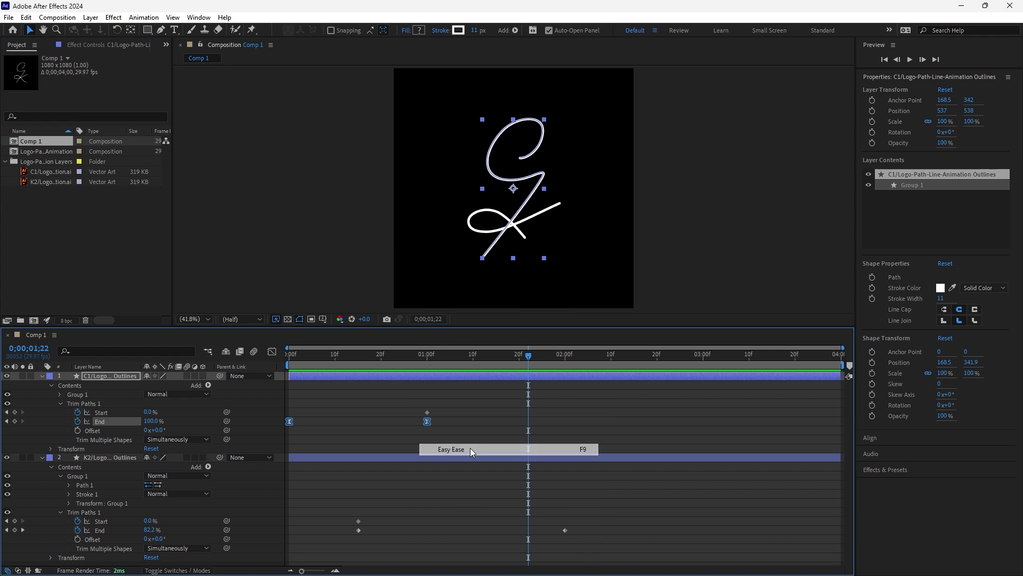
drag(528, 354, 246, 398)
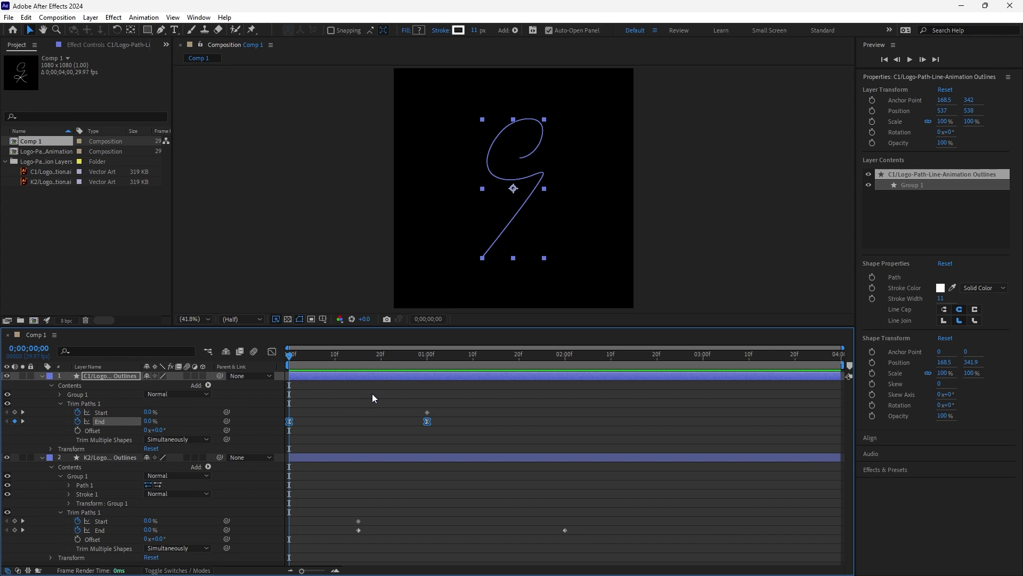
Apply Easy Ease to the K's Trim Paths End keyframes.
drag(598, 545, 337, 529)
right_click(367, 532)
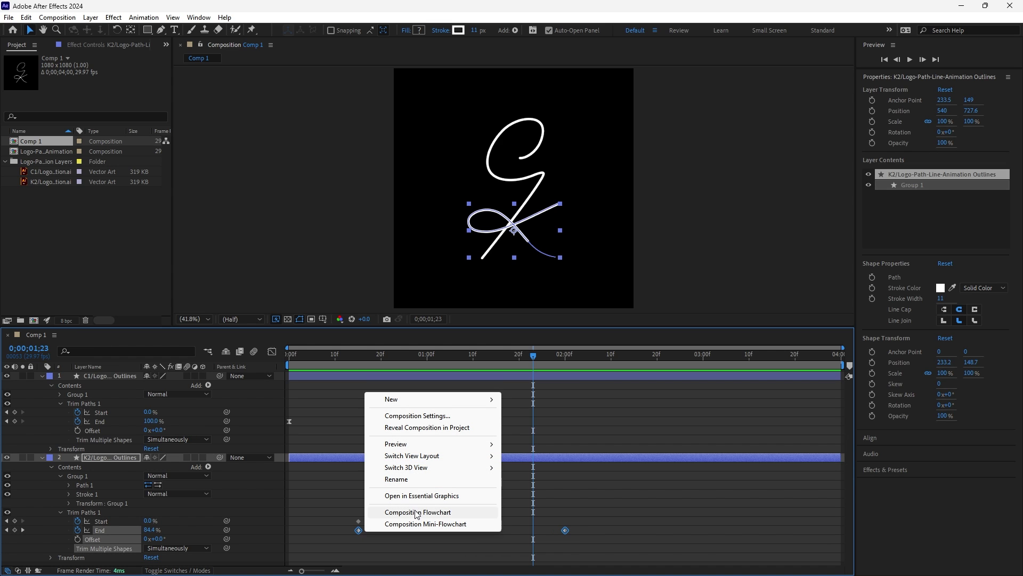
right_click(358, 529)
mouse_move(399, 523)
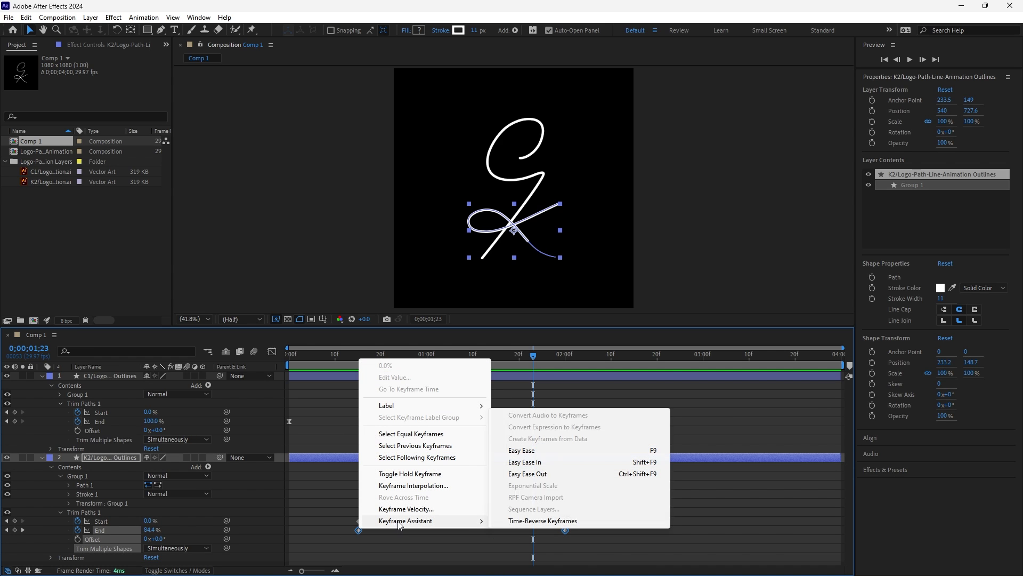
click(521, 451)
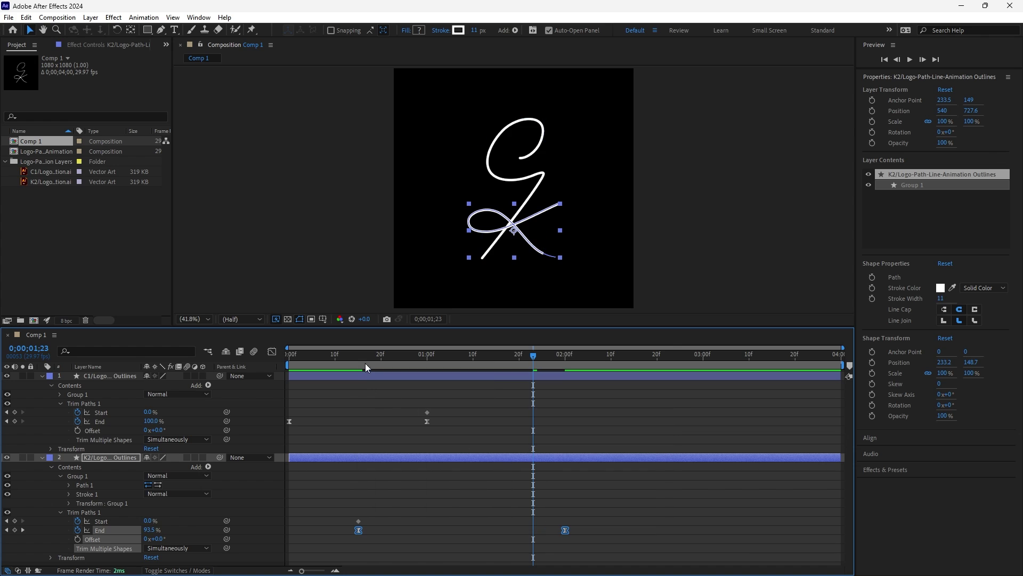
Preview the eased GK draw-on animation, then stop it.
key(space)
click(469, 398)
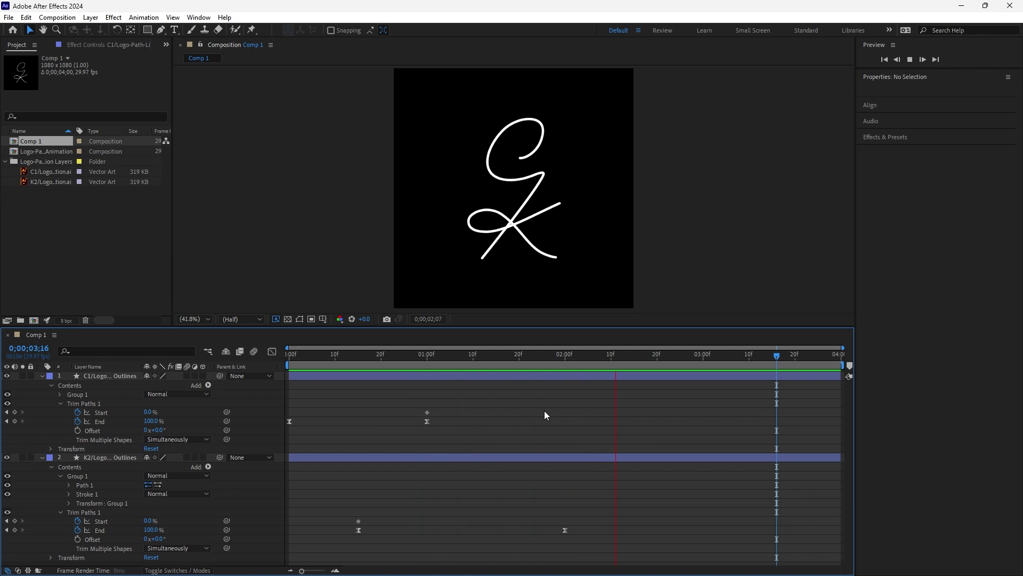
click(242, 419)
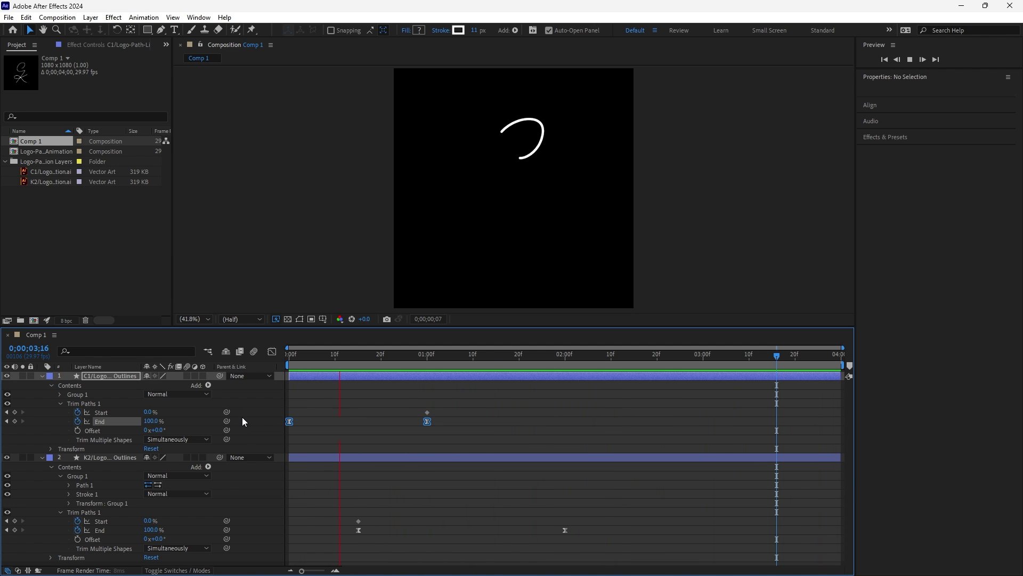
In the Graph Editor, drag C1 End's speed handle left for an early ~400%/sec peak.
click(271, 352)
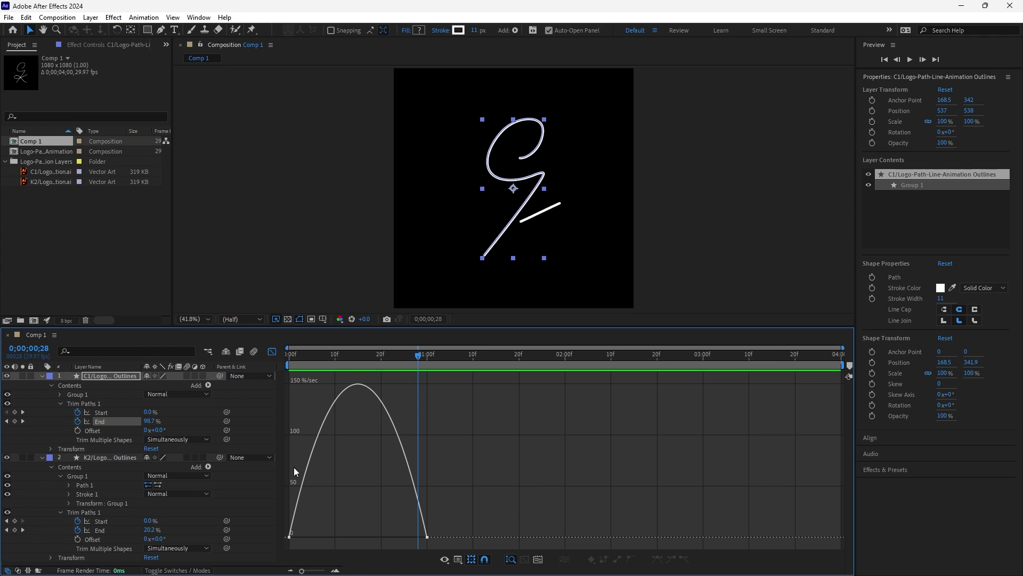
mouse_move(410, 355)
mouse_down()
mouse_move(277, 367)
mouse_move(320, 364)
mouse_move(287, 377)
mouse_move(446, 380)
mouse_move(152, 398)
mouse_up()
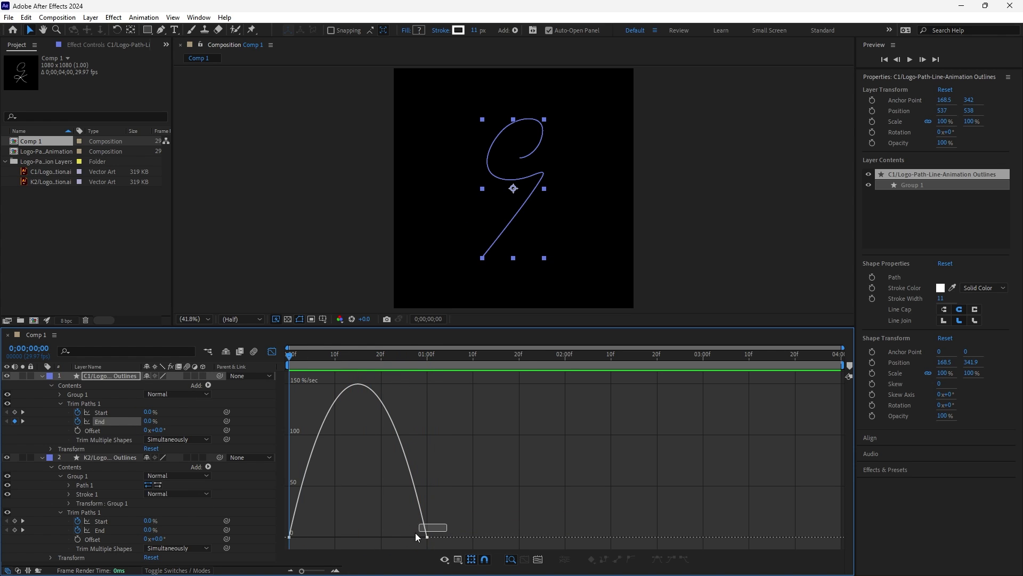
drag(416, 533, 305, 549)
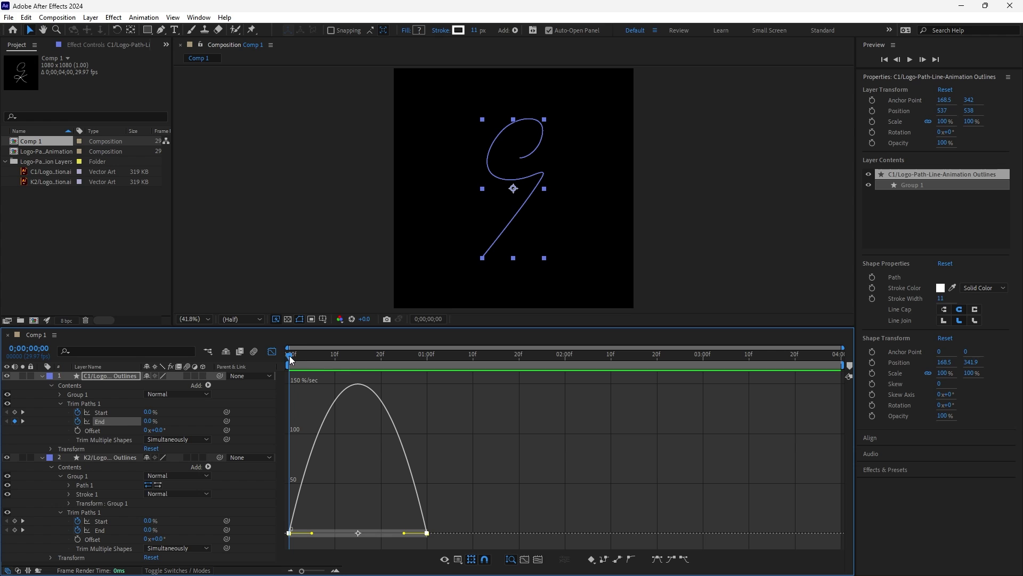
mouse_move(289, 356)
mouse_down()
mouse_move(365, 366)
mouse_move(422, 393)
mouse_move(392, 400)
mouse_move(413, 398)
mouse_up()
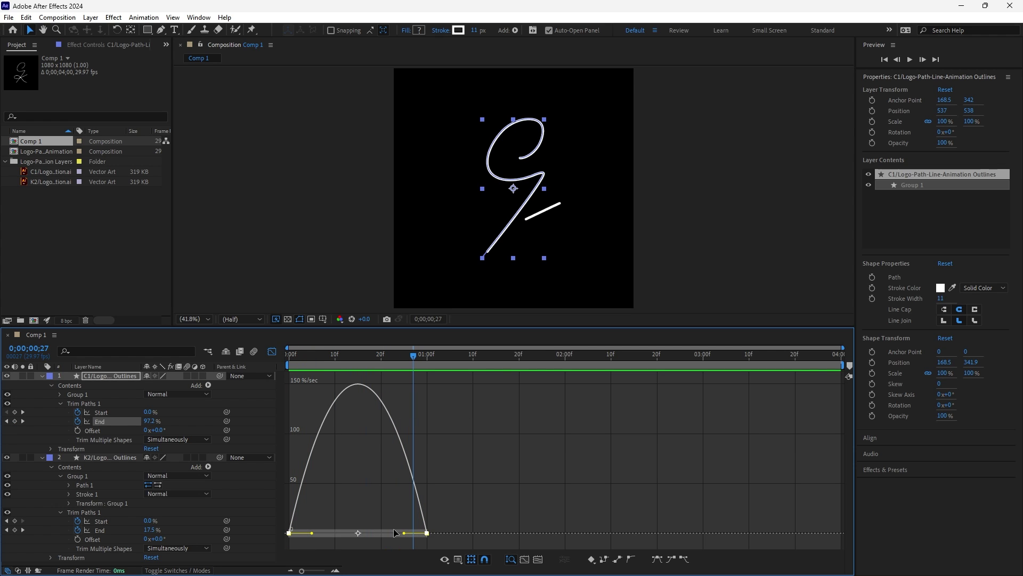
drag(404, 535, 334, 535)
Preview the fast-start G draw-on from the beginning, then return to keyframe view.
mouse_move(414, 356)
mouse_down()
mouse_move(277, 371)
mouse_move(313, 363)
mouse_move(437, 378)
mouse_up()
key(space)
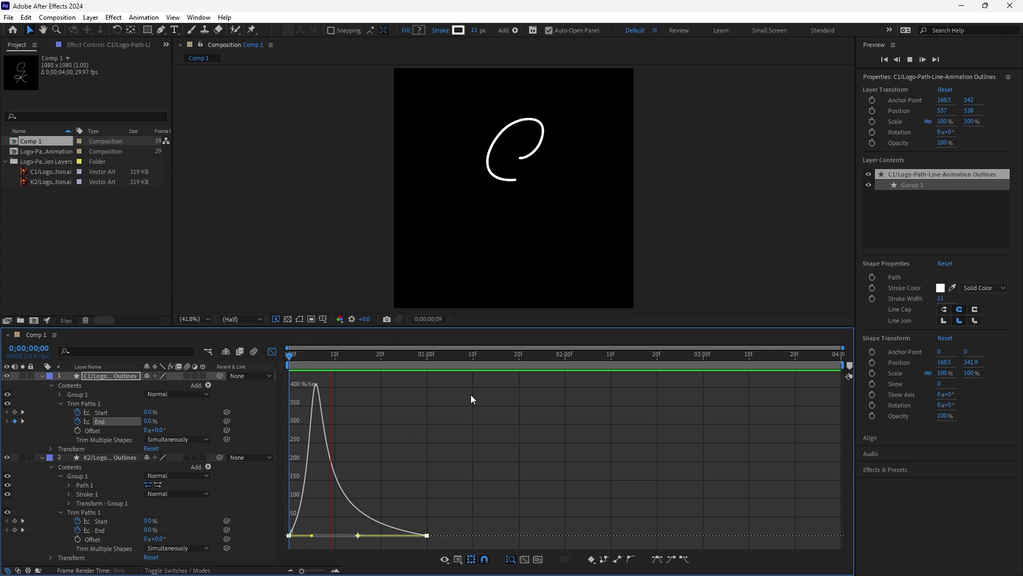
key(space)
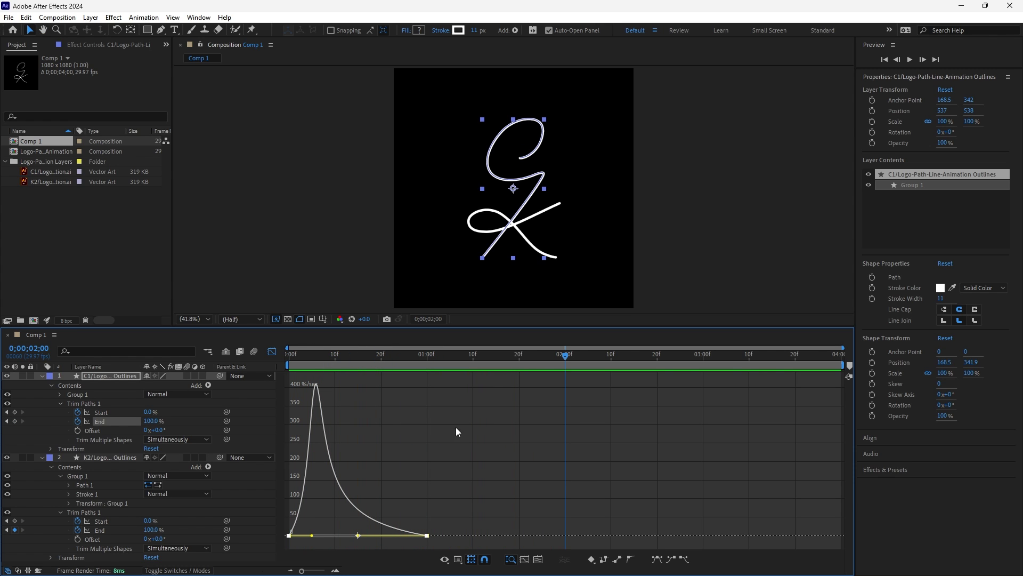
click(272, 351)
drag(587, 533, 346, 527)
Drag K2 End's speed handle left in the Graph Editor for a ~260%/sec early peak, then preview.
click(271, 351)
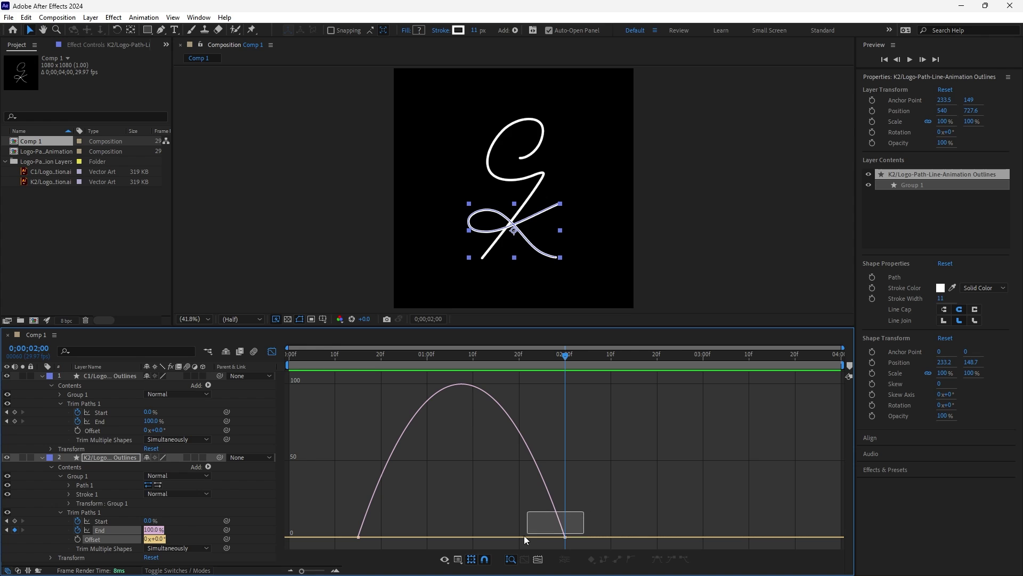
drag(524, 535, 352, 536)
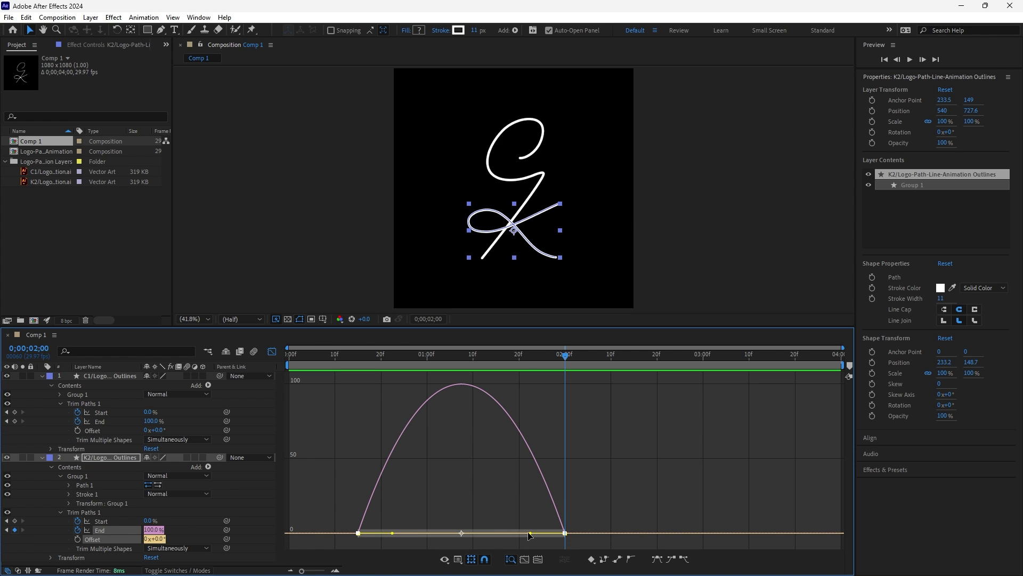
drag(528, 532, 405, 534)
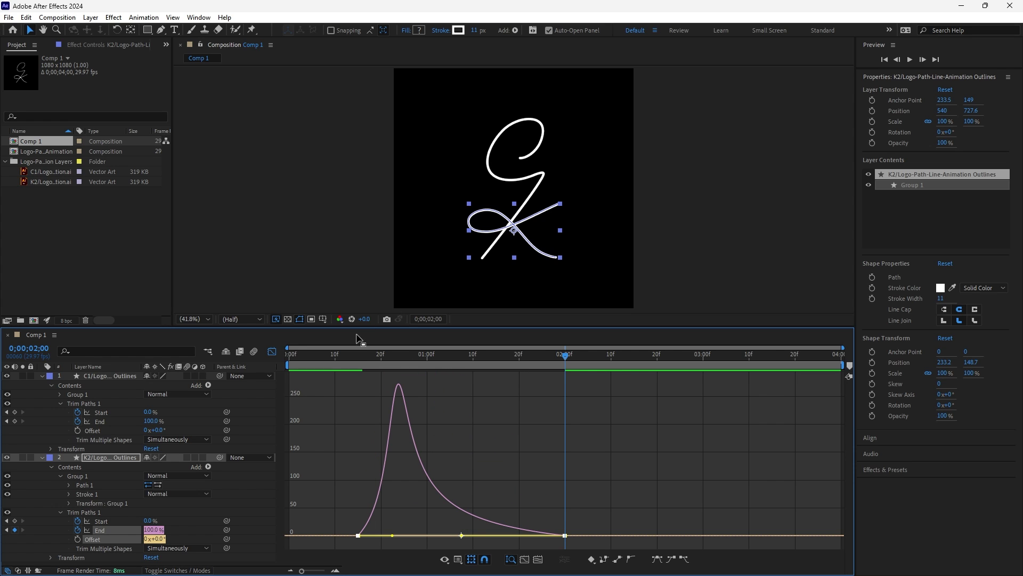
key(space)
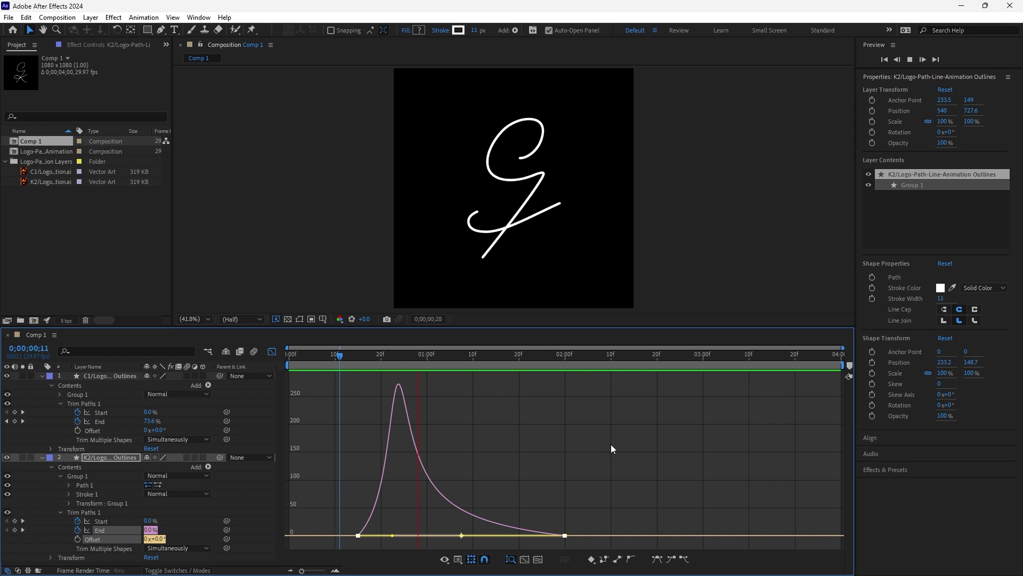
key(space)
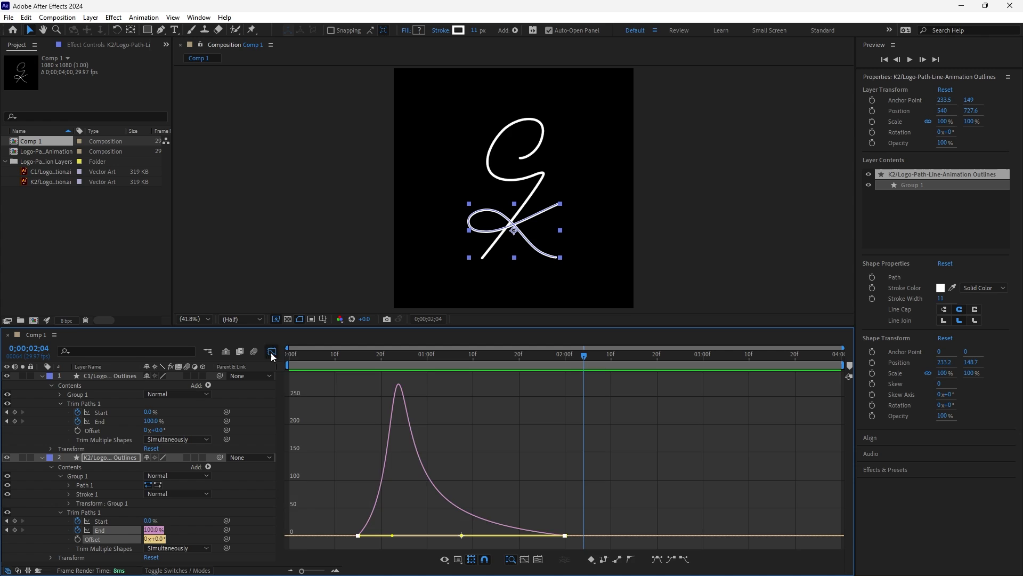
click(272, 352)
key(space)
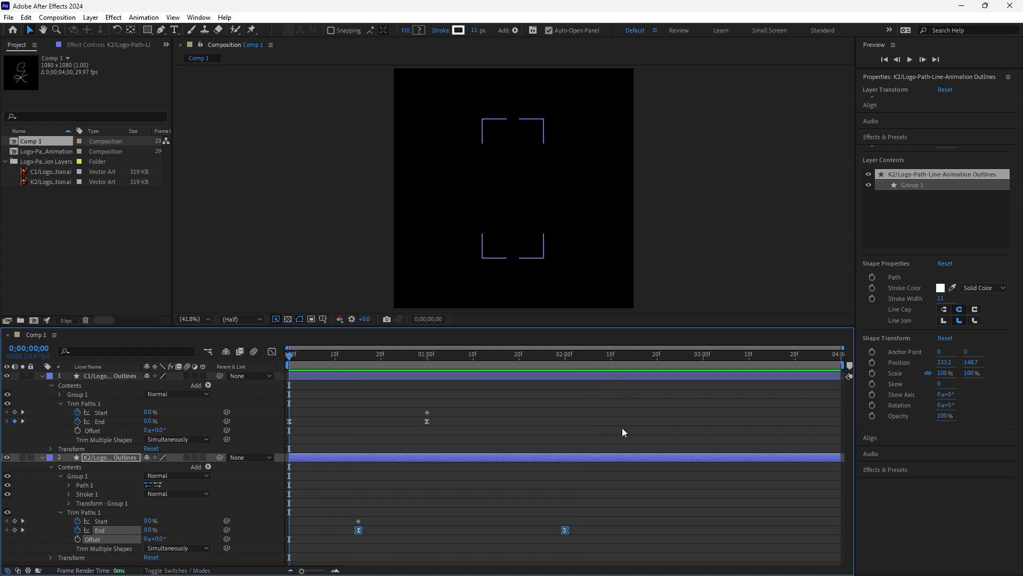
Stop the preview and rewind the playhead to 0 to review the full draw-on.
click(656, 423)
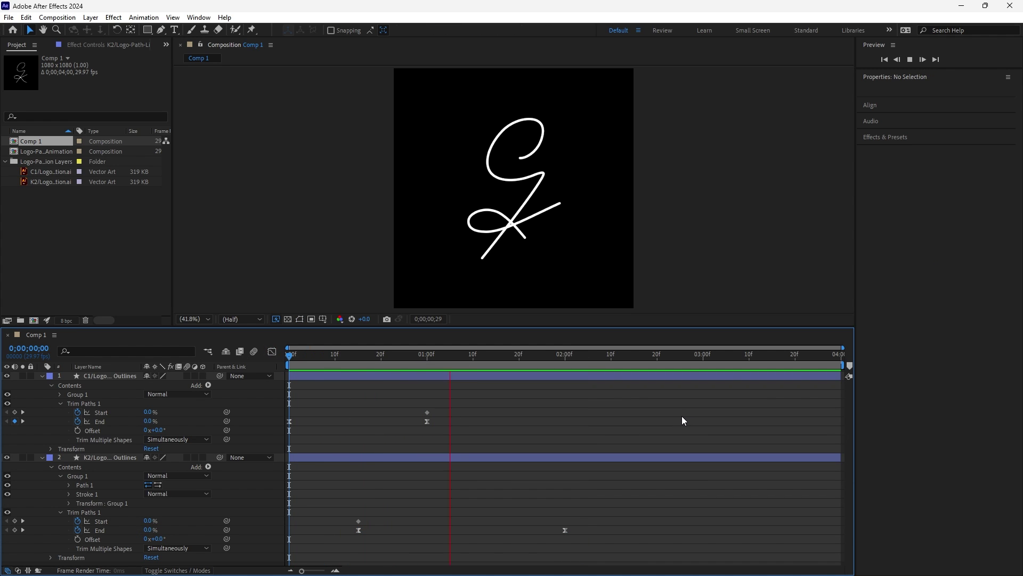
key(space)
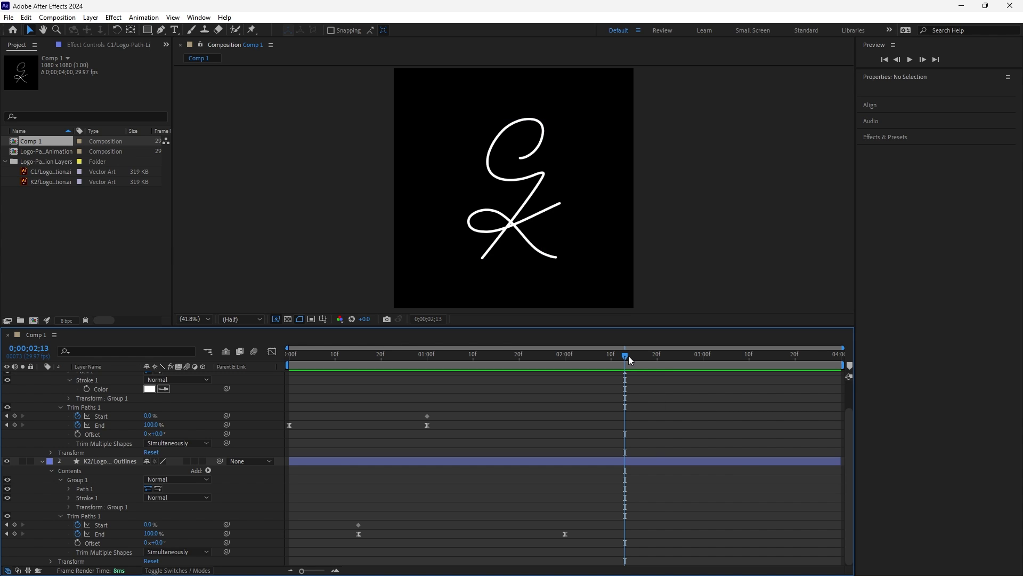
mouse_move(627, 356)
mouse_down()
mouse_move(201, 378)
mouse_move(449, 367)
mouse_move(363, 375)
mouse_up()
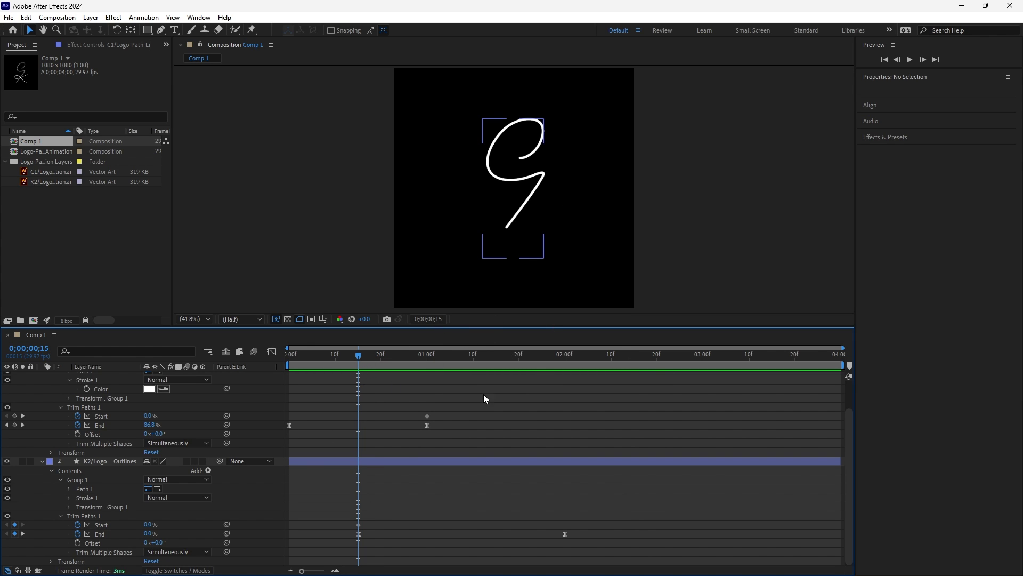
Keyframe the G layer's stroke colour from white at 0;00;00;15 to red FF0000 at 0;00;01;00.
scroll(312, 397, up, 3)
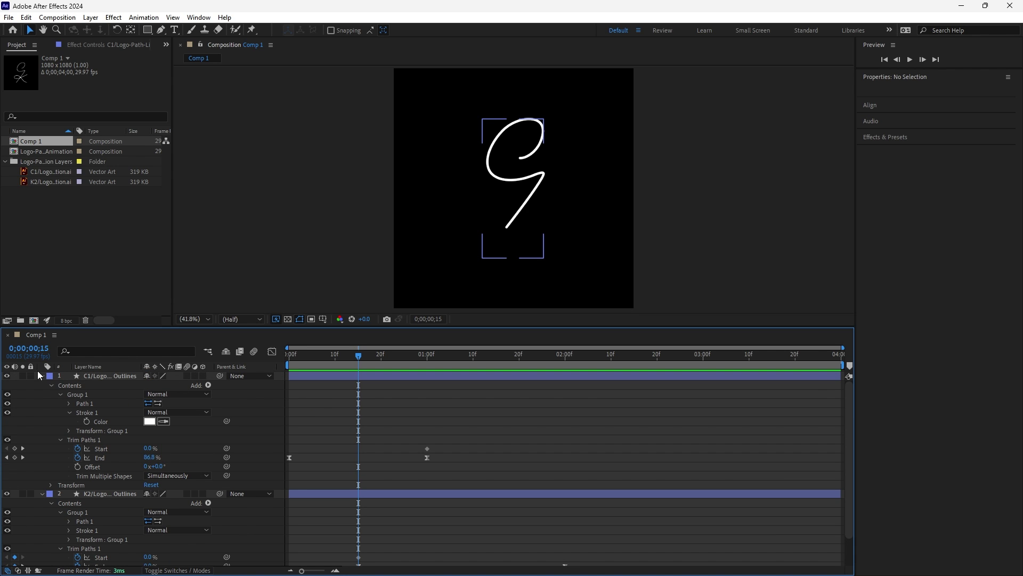
click(114, 376)
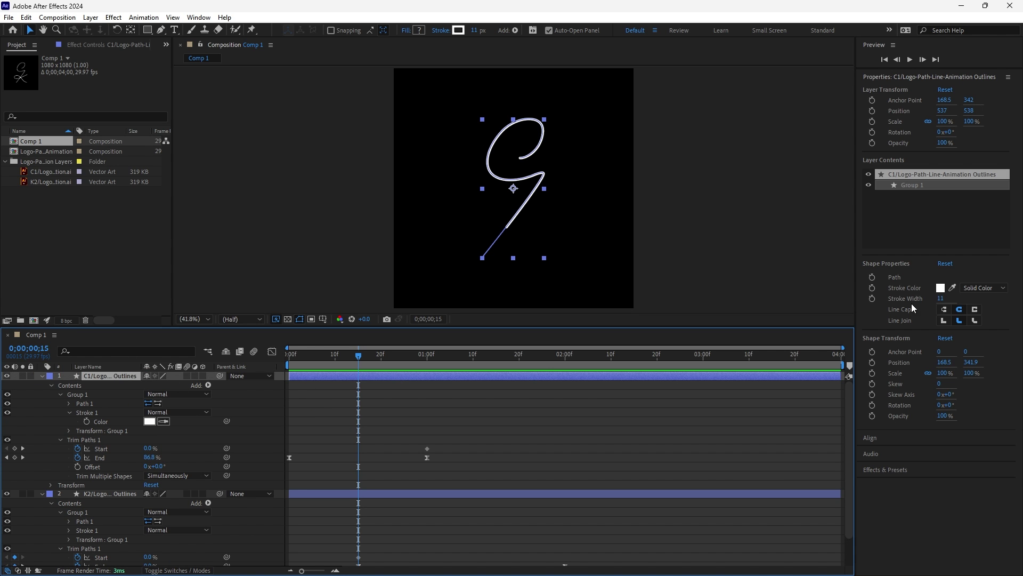
click(872, 288)
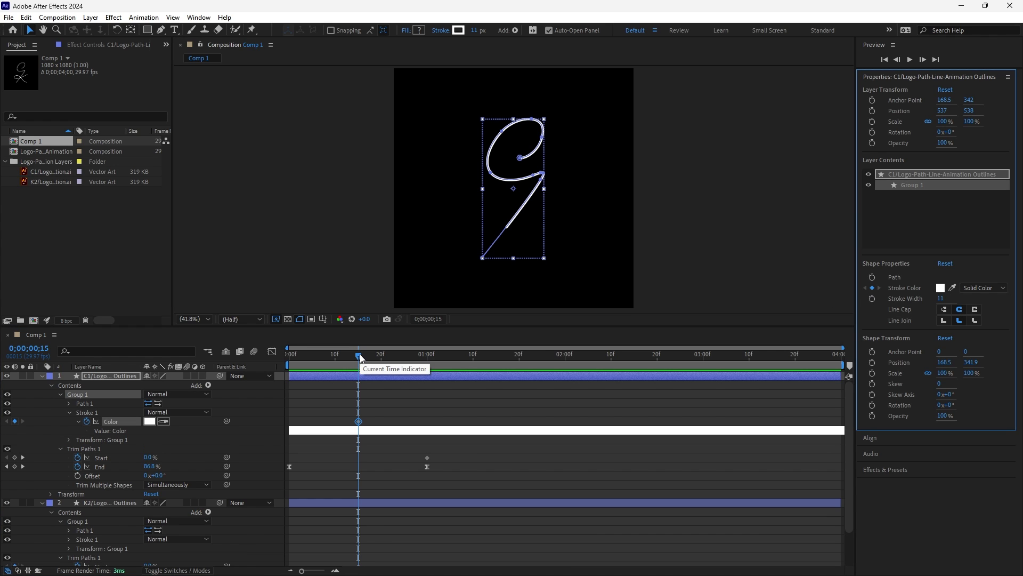
drag(359, 355, 431, 356)
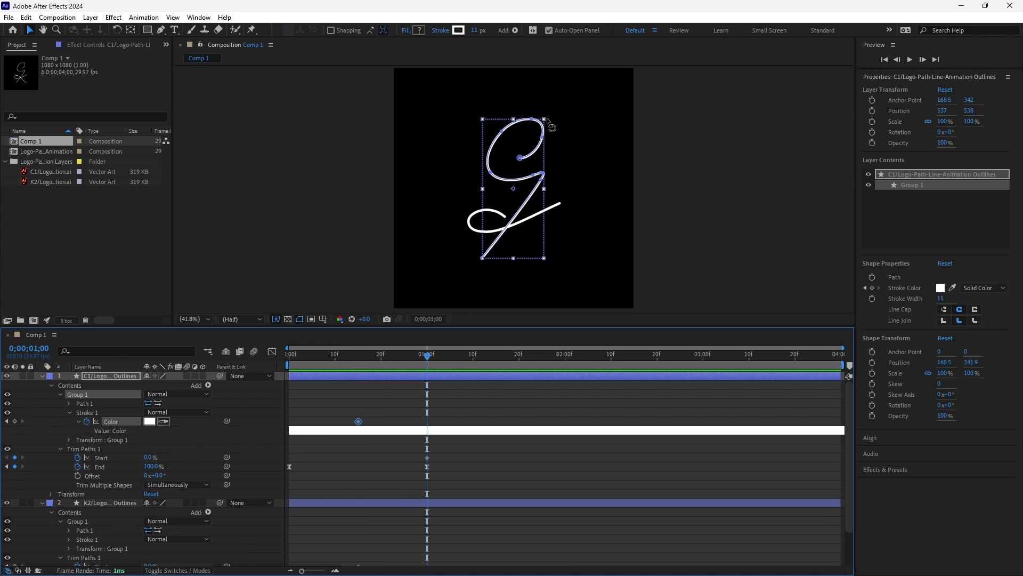
click(942, 288)
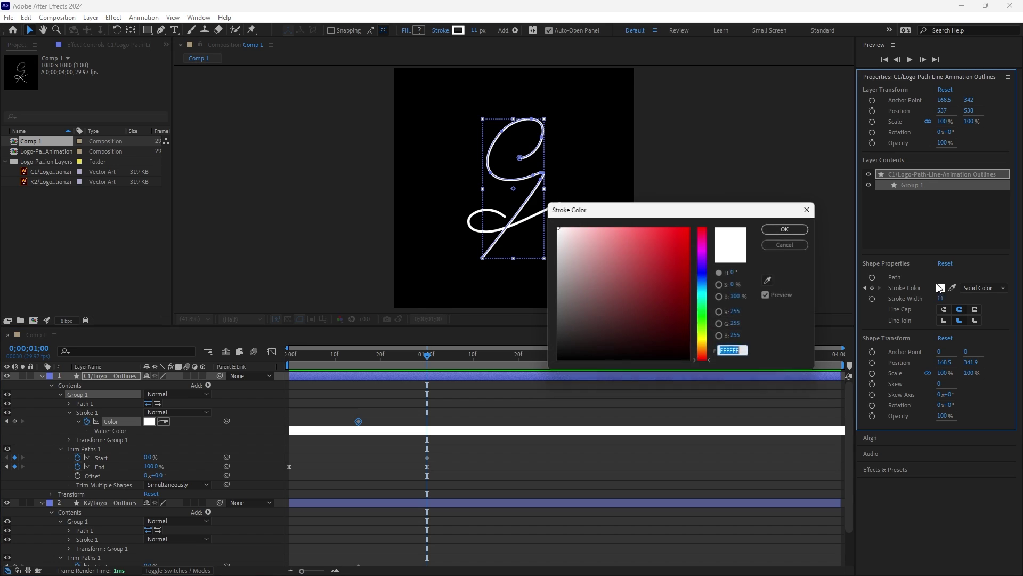
text(FF0000)
click(788, 228)
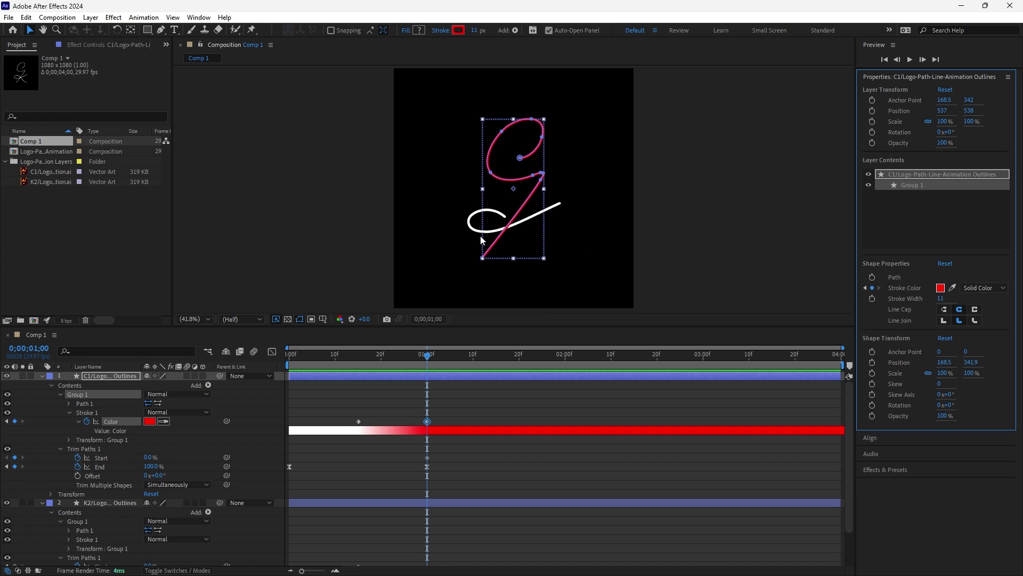
scroll(361, 480, down, 2)
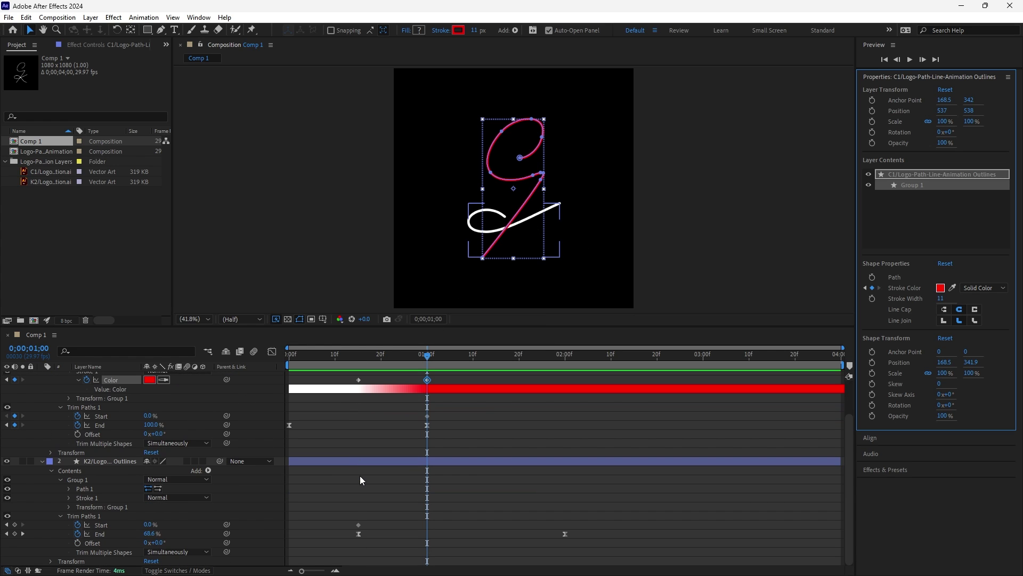
Set the K stroke colour to red FF0000 at the 0;00;02;00 mark.
drag(435, 356, 565, 361)
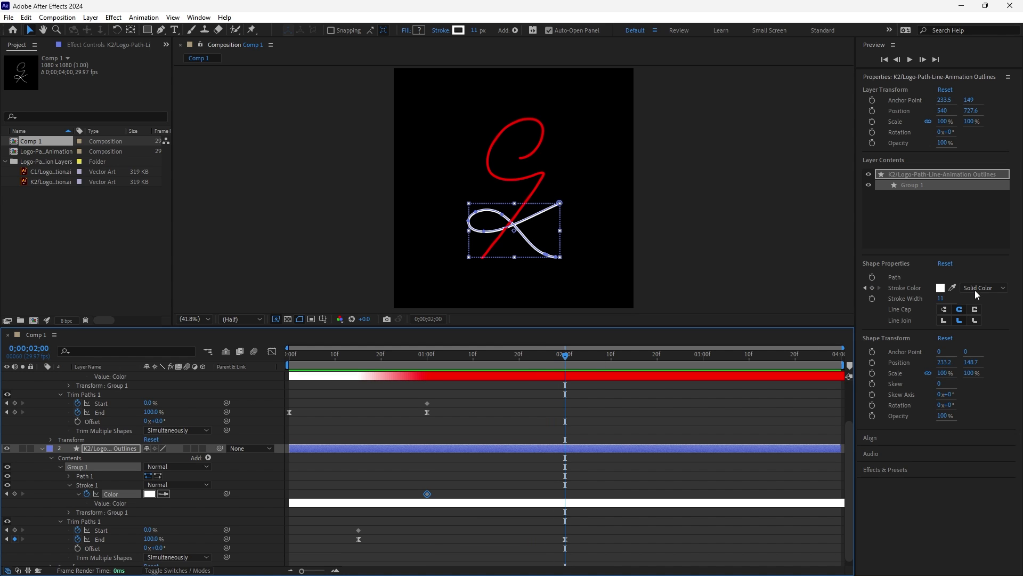
click(941, 287)
key(ctrl+v)
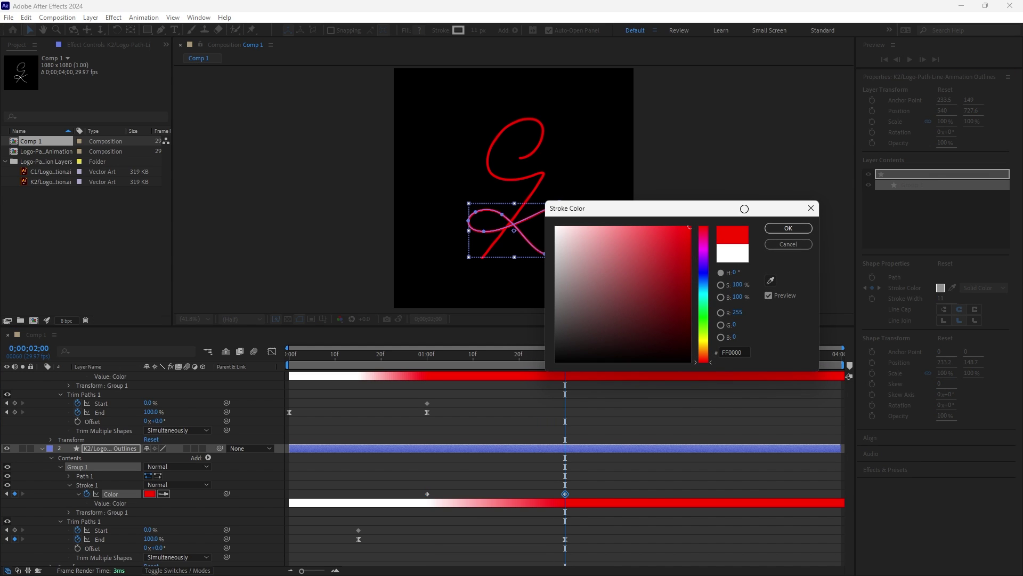
click(786, 228)
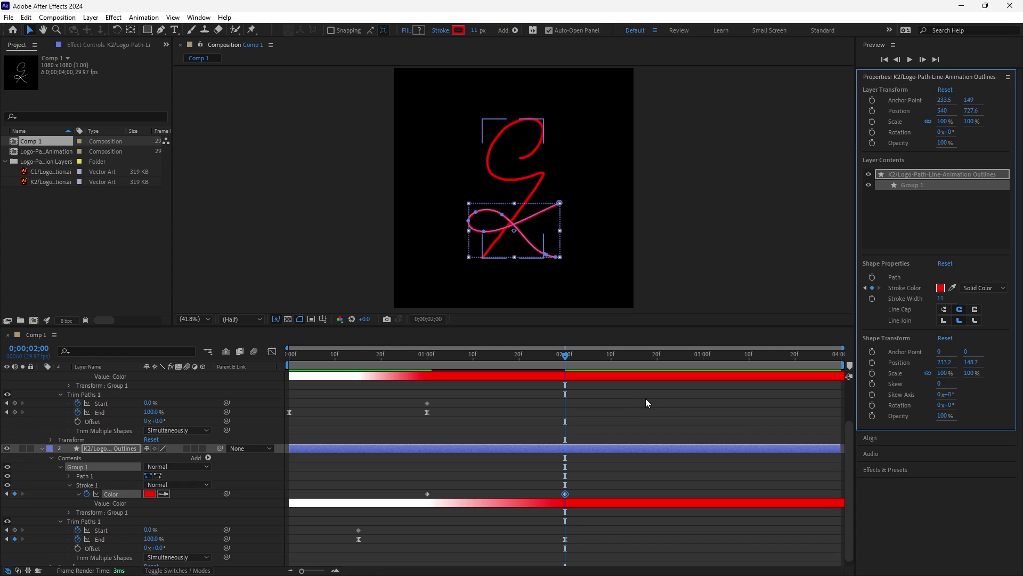
Deselect everything and preview the full animation from the start.
click(645, 398)
key(Home)
key(space)
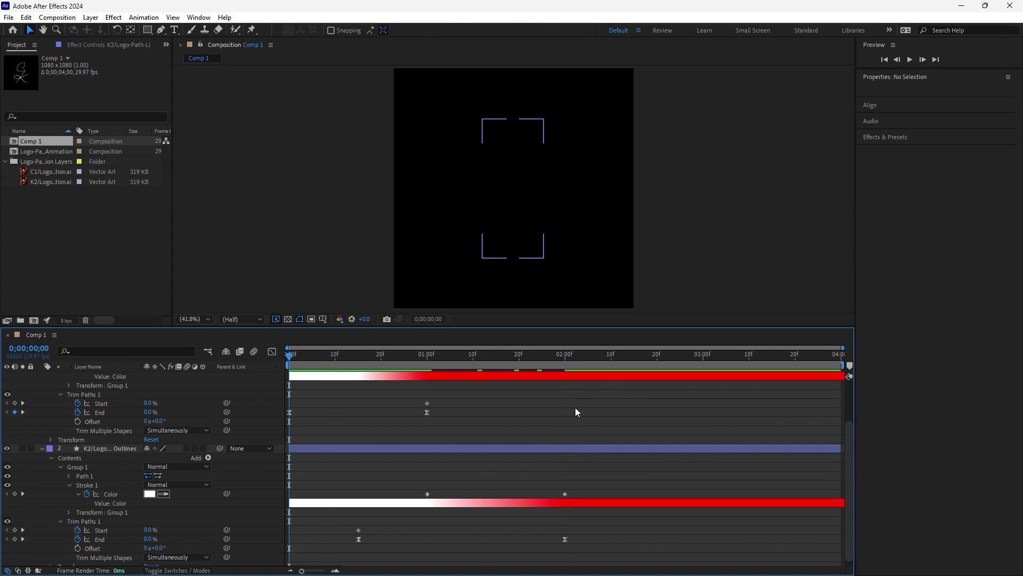